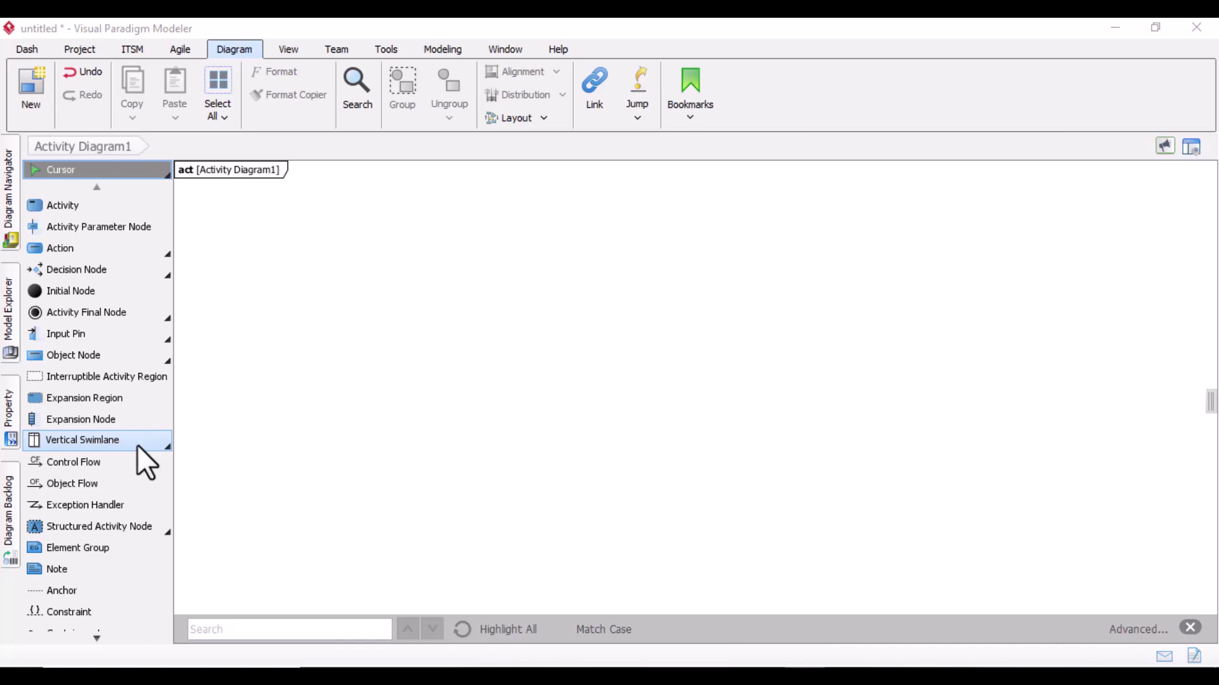
- Add a vertical swimlane with two partitions near the upper left of the diagram and enlarge both lanes
left_click(166, 450)
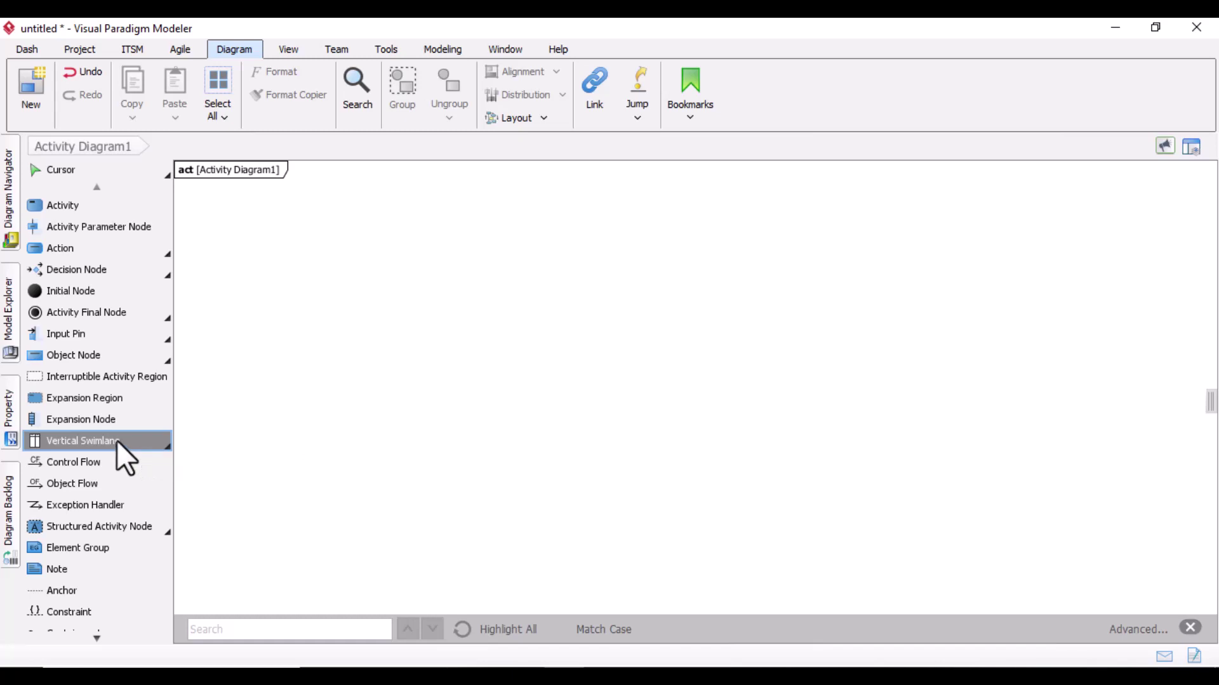
left_click(448, 280)
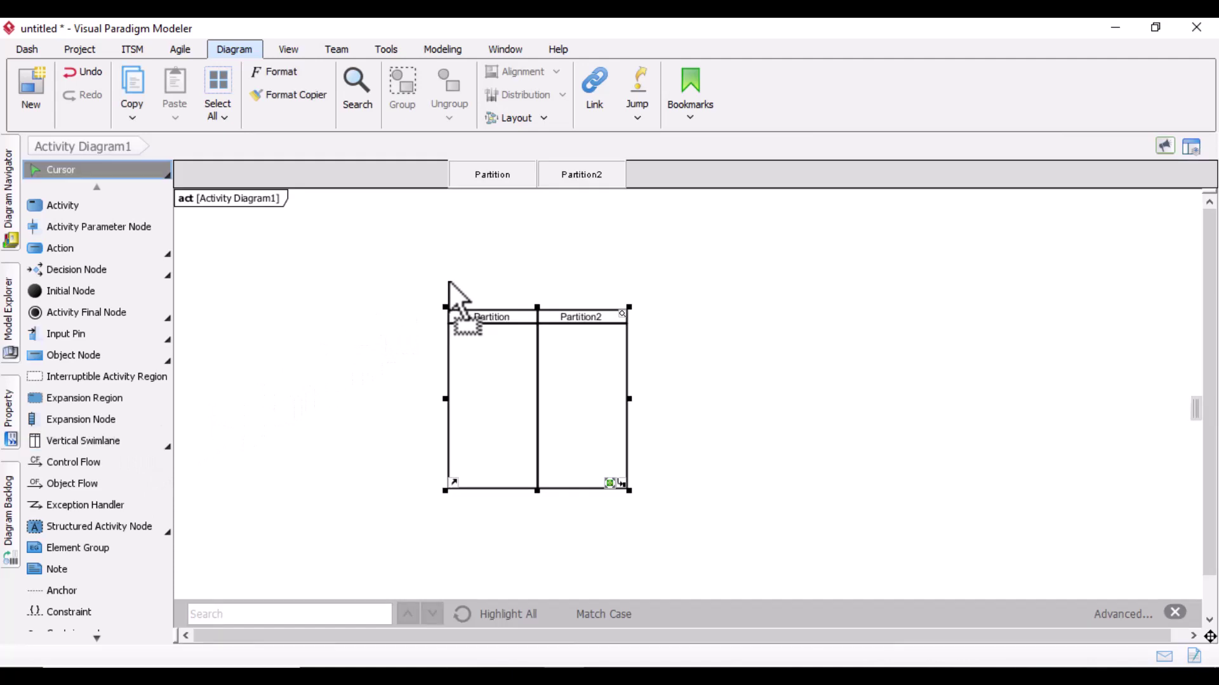
left_click_drag(512, 314, 417, 236)
left_click_drag(535, 410, 722, 513)
left_click_drag(443, 407, 613, 416)
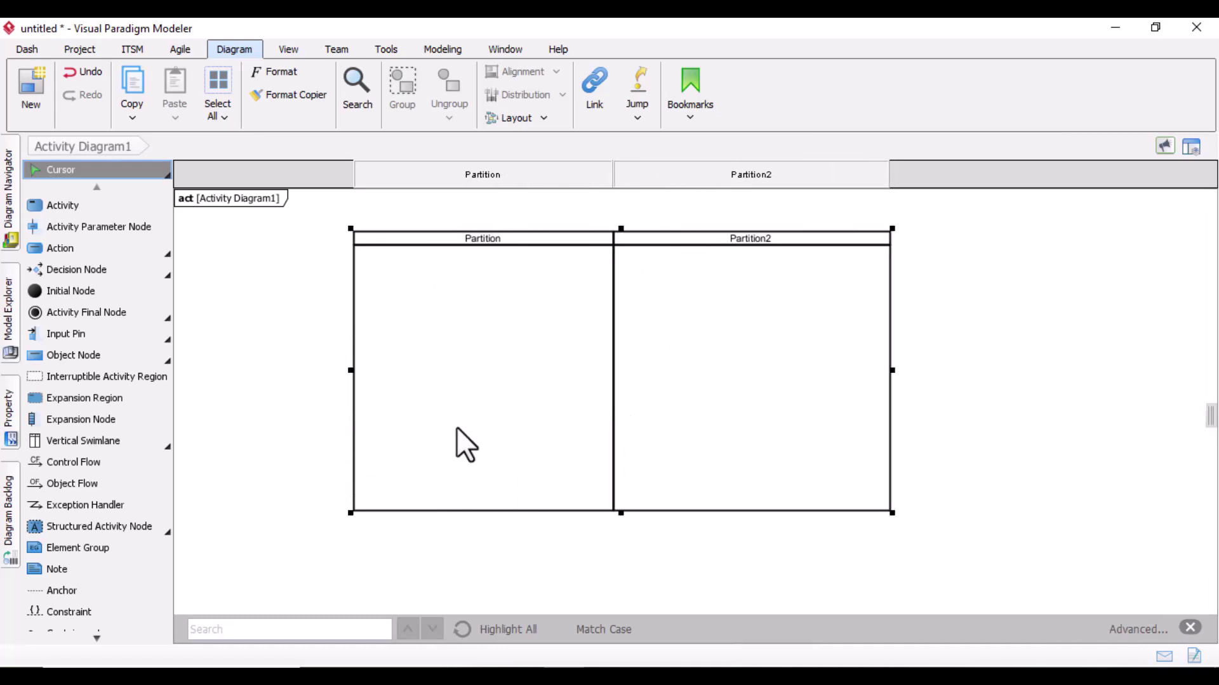
left_click_drag(443, 238, 340, 230)
left_click_drag(768, 506, 708, 507)
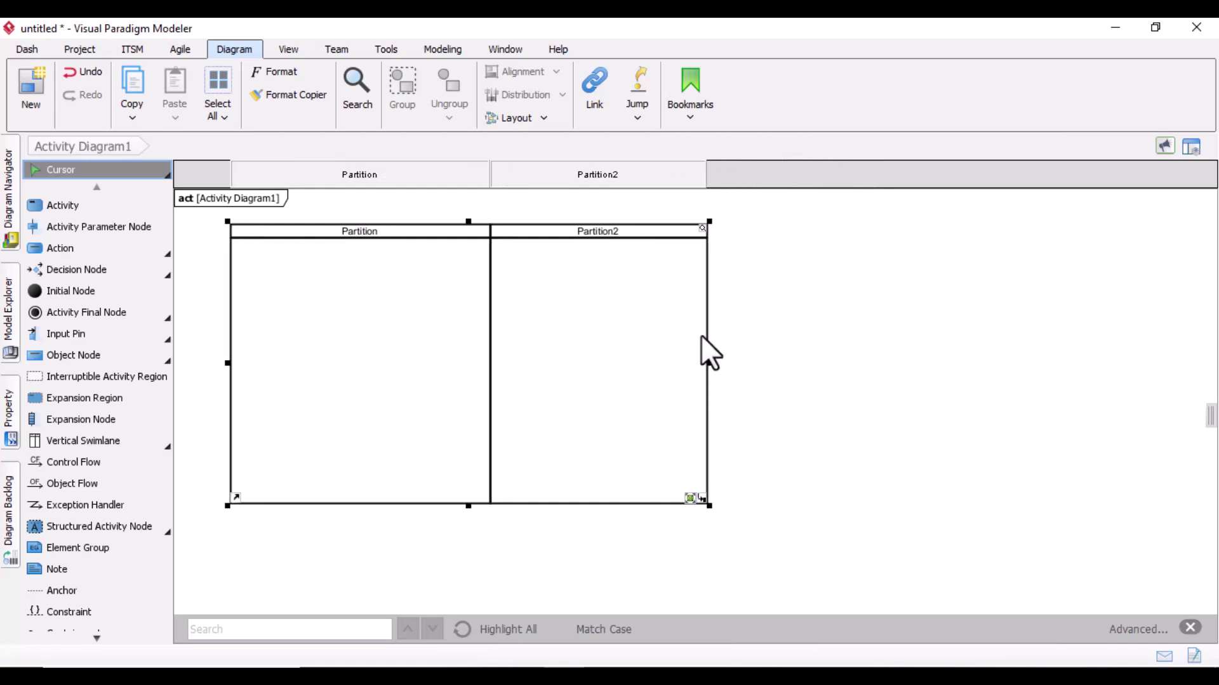
left_click_drag(709, 505, 779, 527)
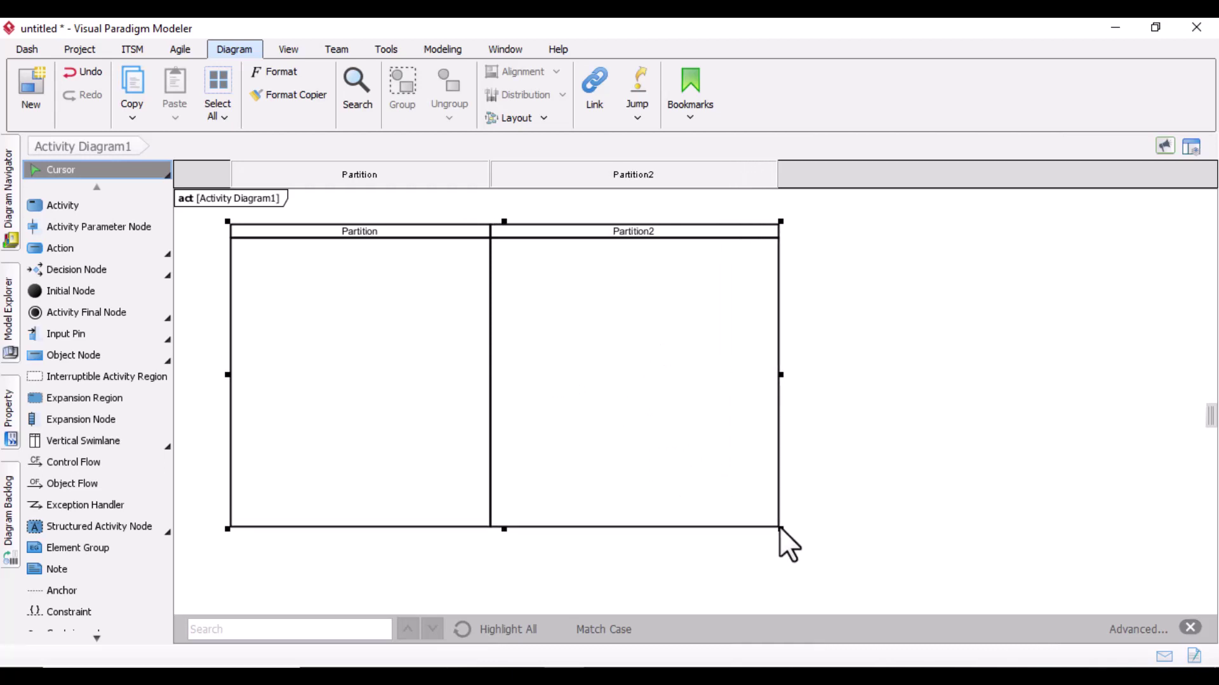
left_click(779, 527)
- Rename the first swimlane partition Student and the second one Course
double_click(382, 230)
type("Student")
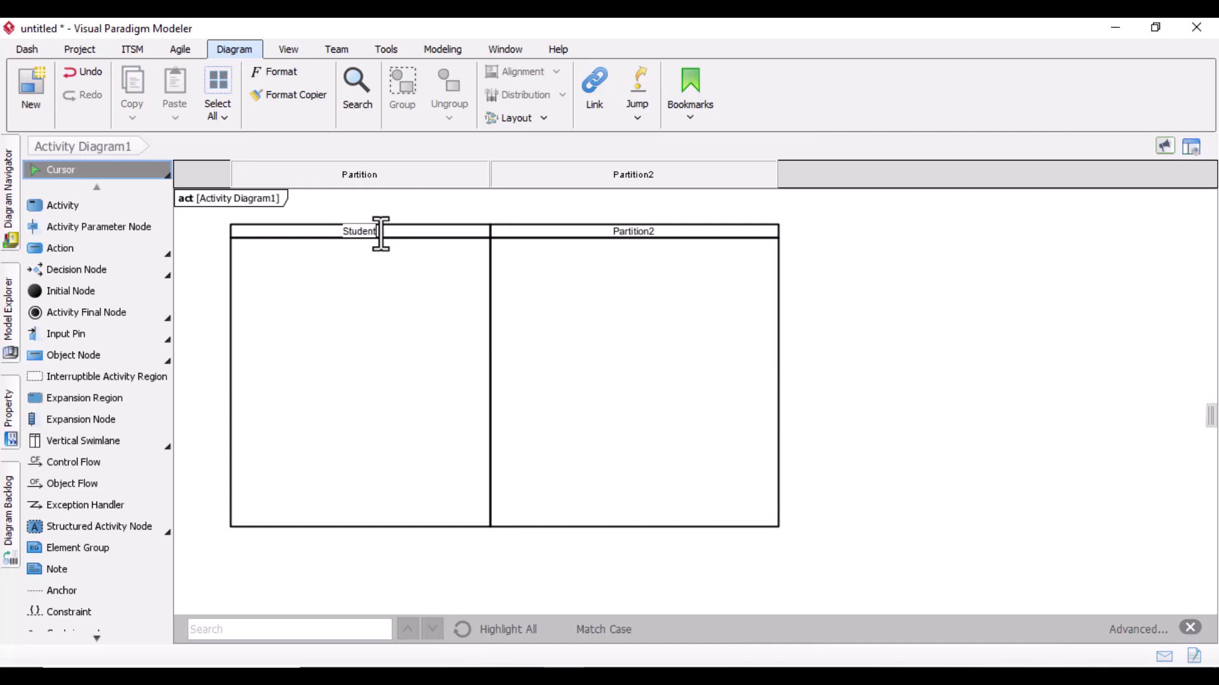
double_click(640, 232)
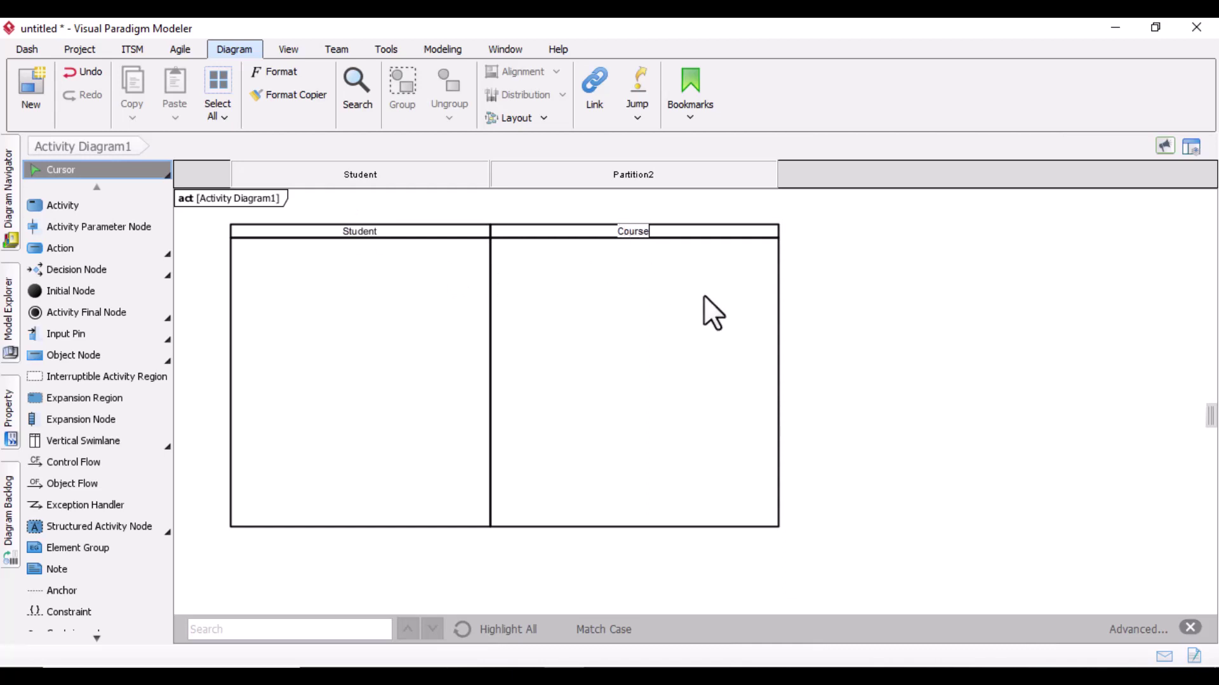
left_click(734, 304)
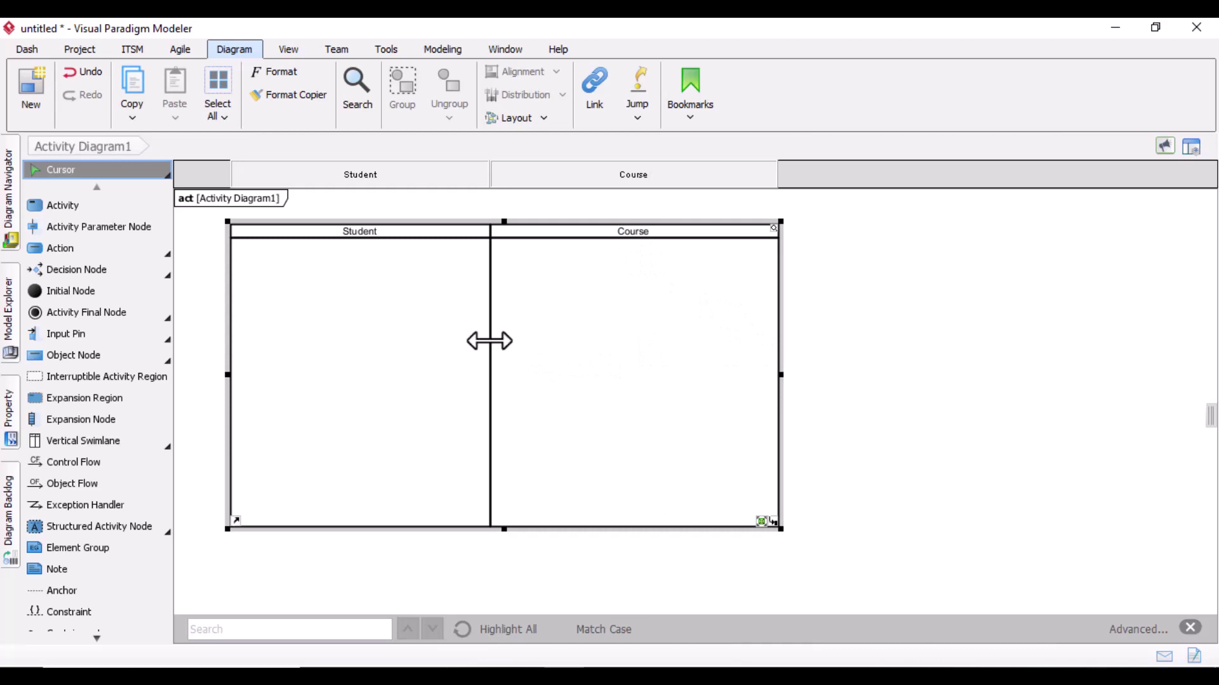
- Insert a partition after Course and widen it to about the width of the Course lane
left_click(674, 234)
right_click(674, 235)
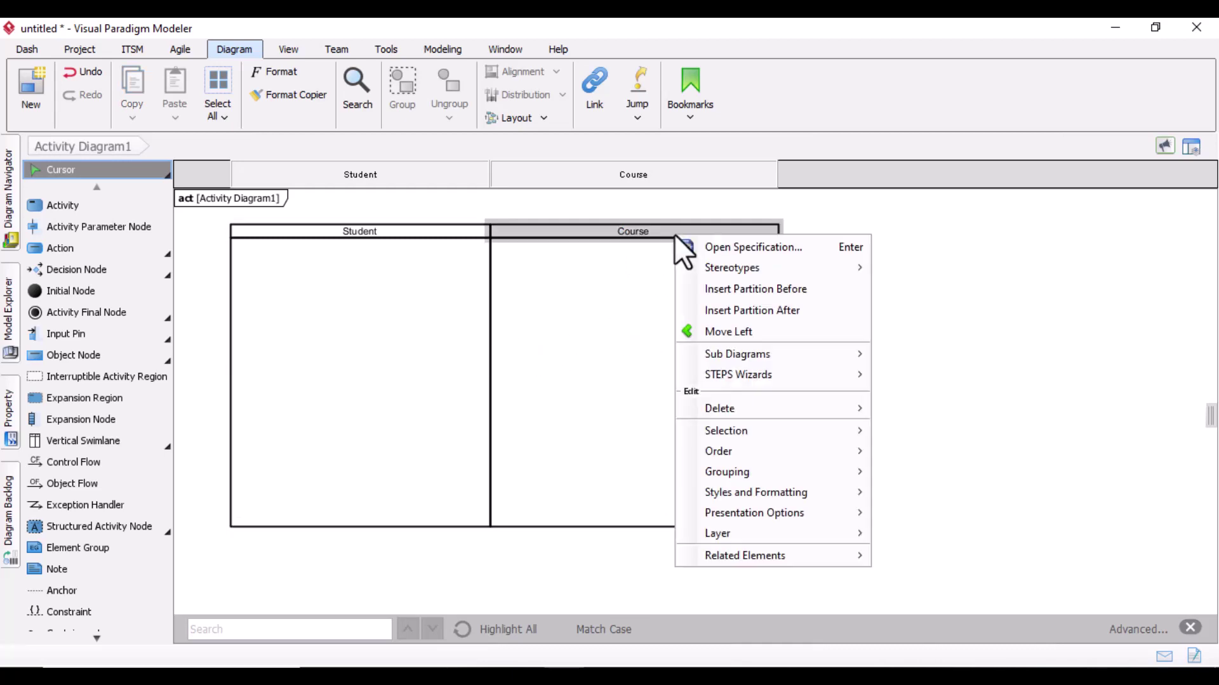
left_click(722, 309)
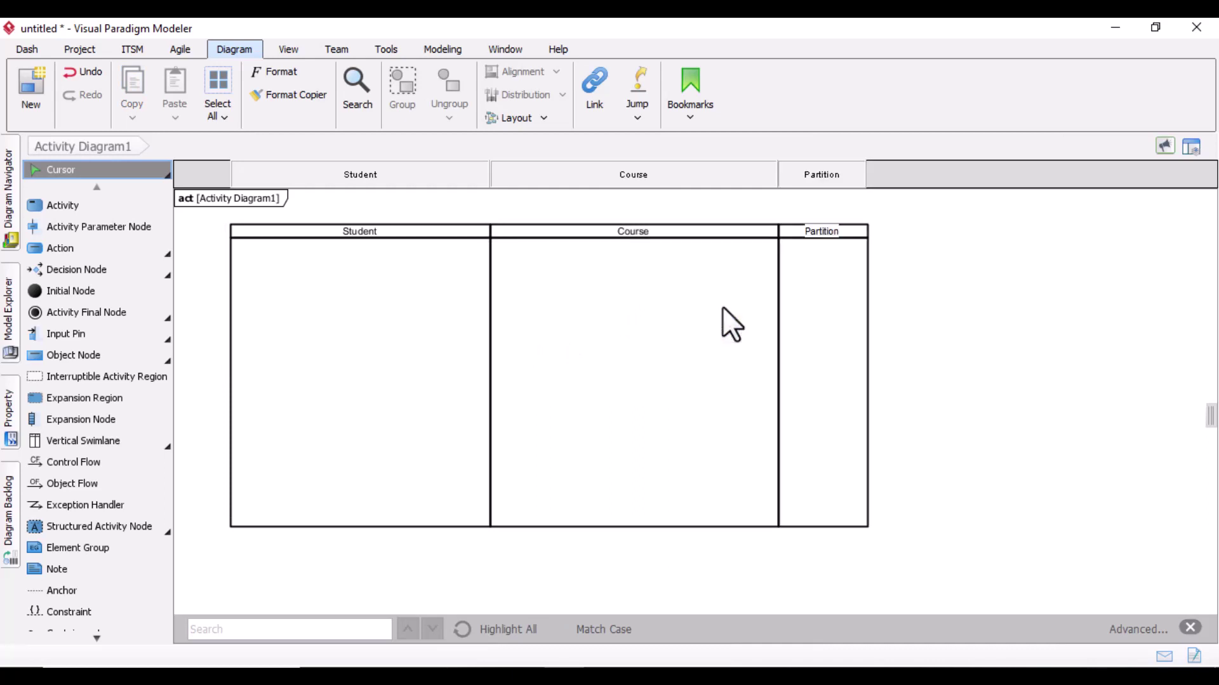
left_click(868, 500)
left_click_drag(866, 500, 1072, 523)
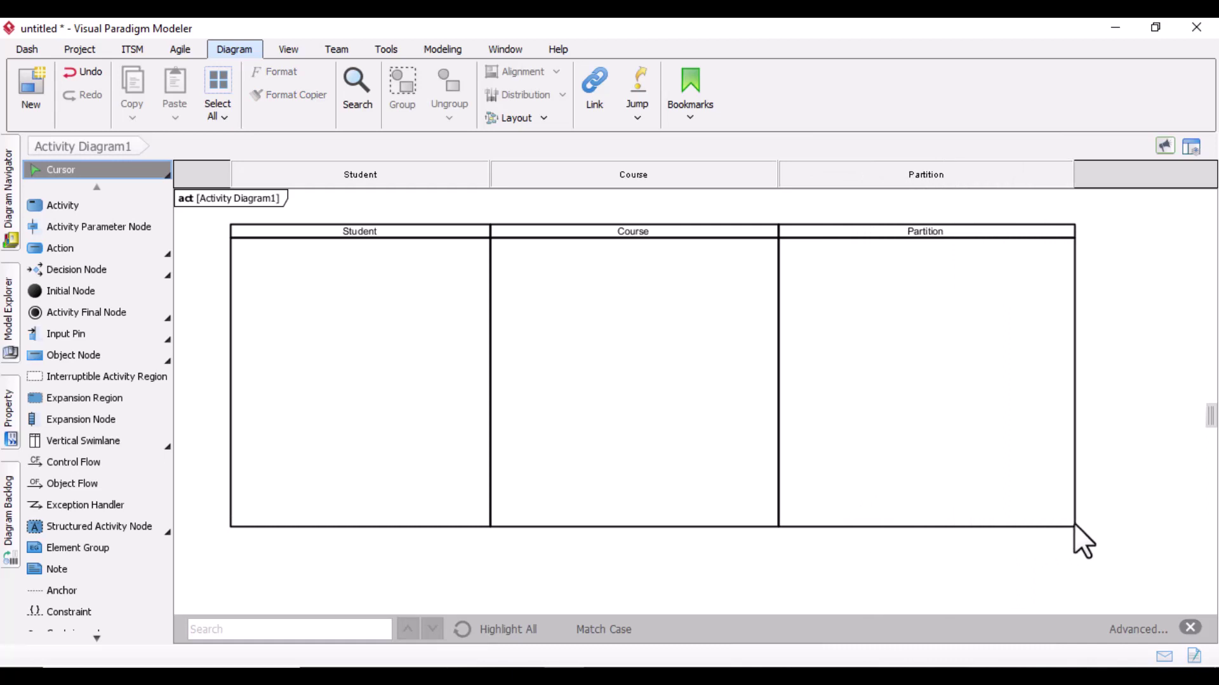
- Rename the new third partition Instructor
double_click(931, 232)
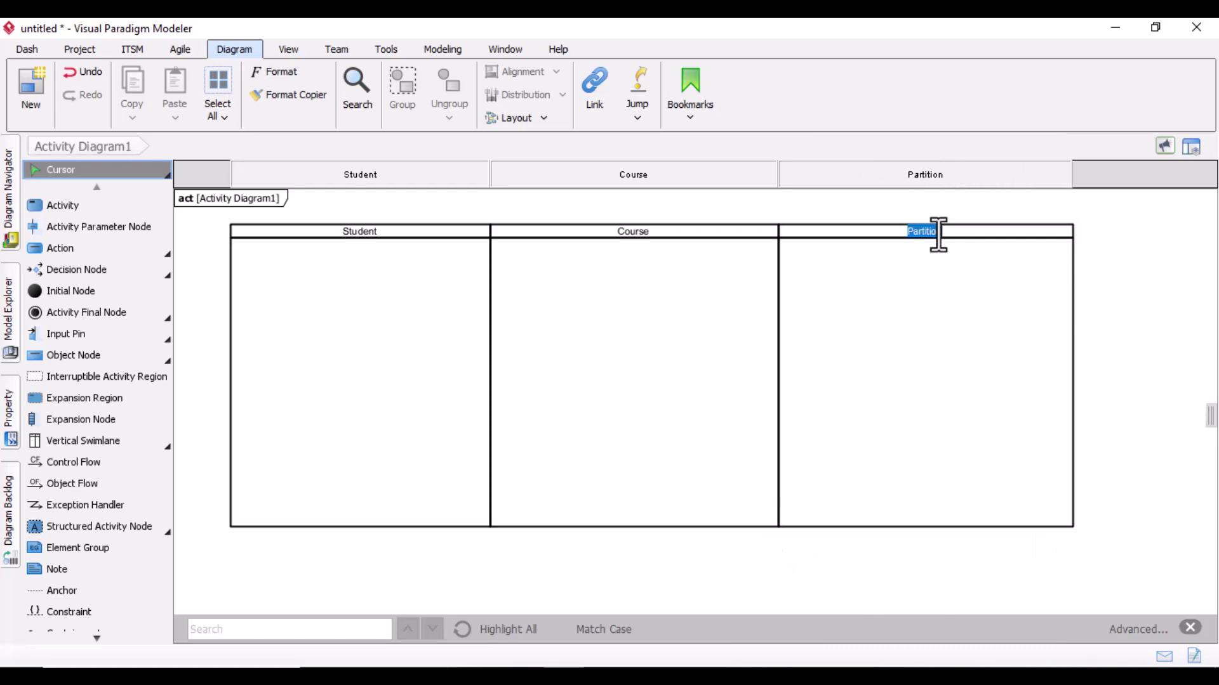
type("Instructor")
key("Return")
left_click(1107, 264)
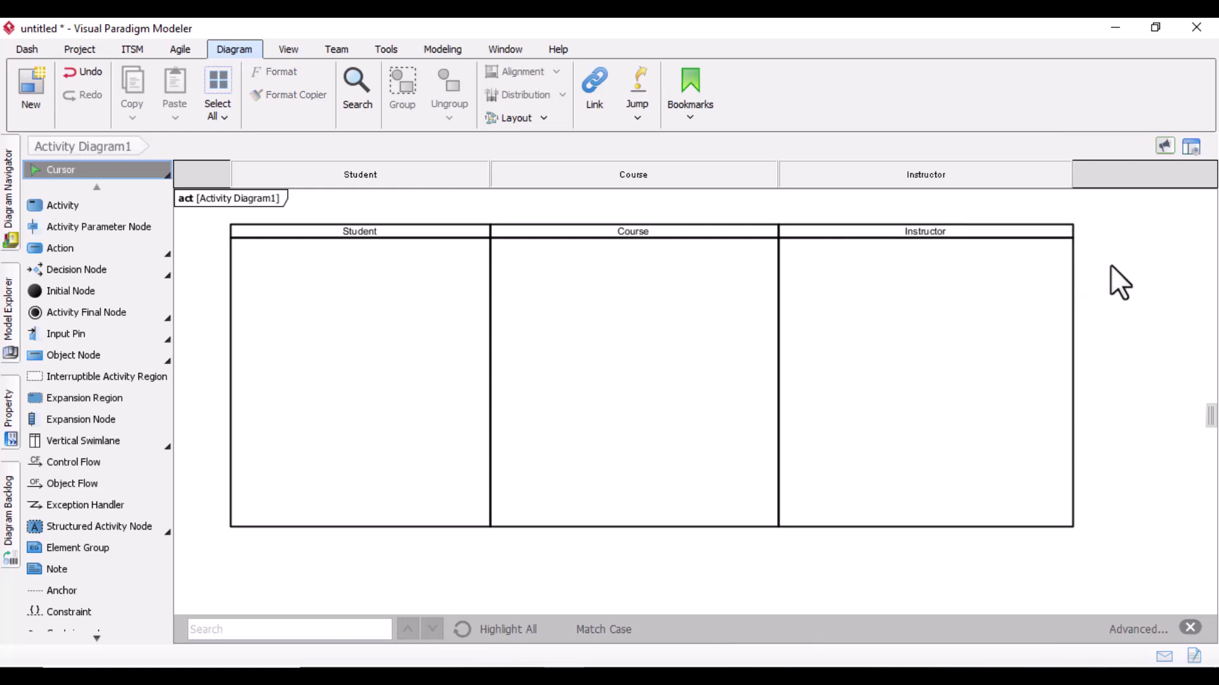
- Extend the swimlane downward and make the Instructor lane slightly wider
left_click(608, 523)
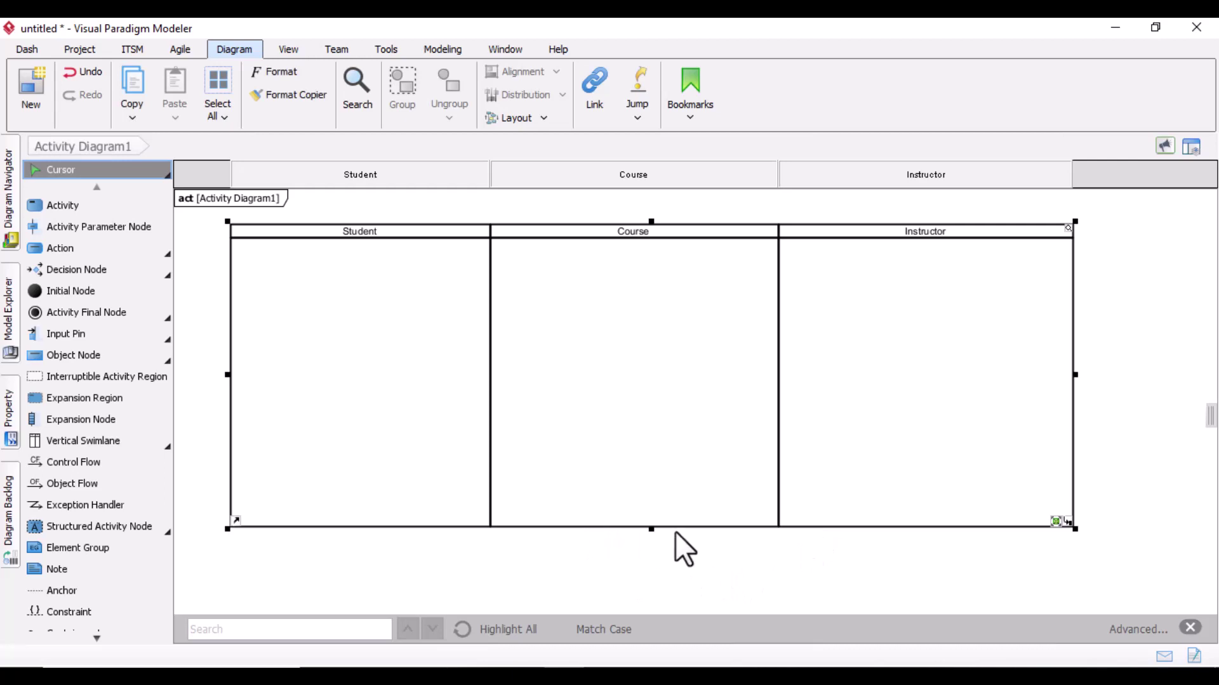
left_click_drag(1075, 530, 1135, 596)
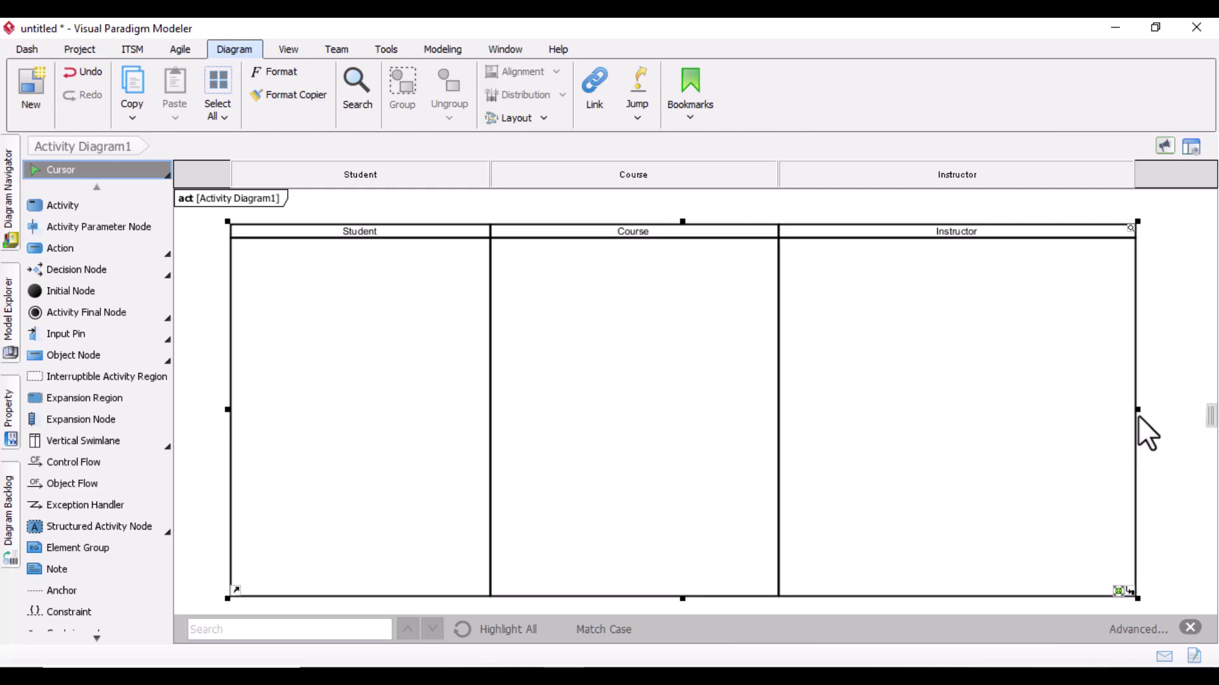
left_click_drag(1136, 411, 1092, 410)
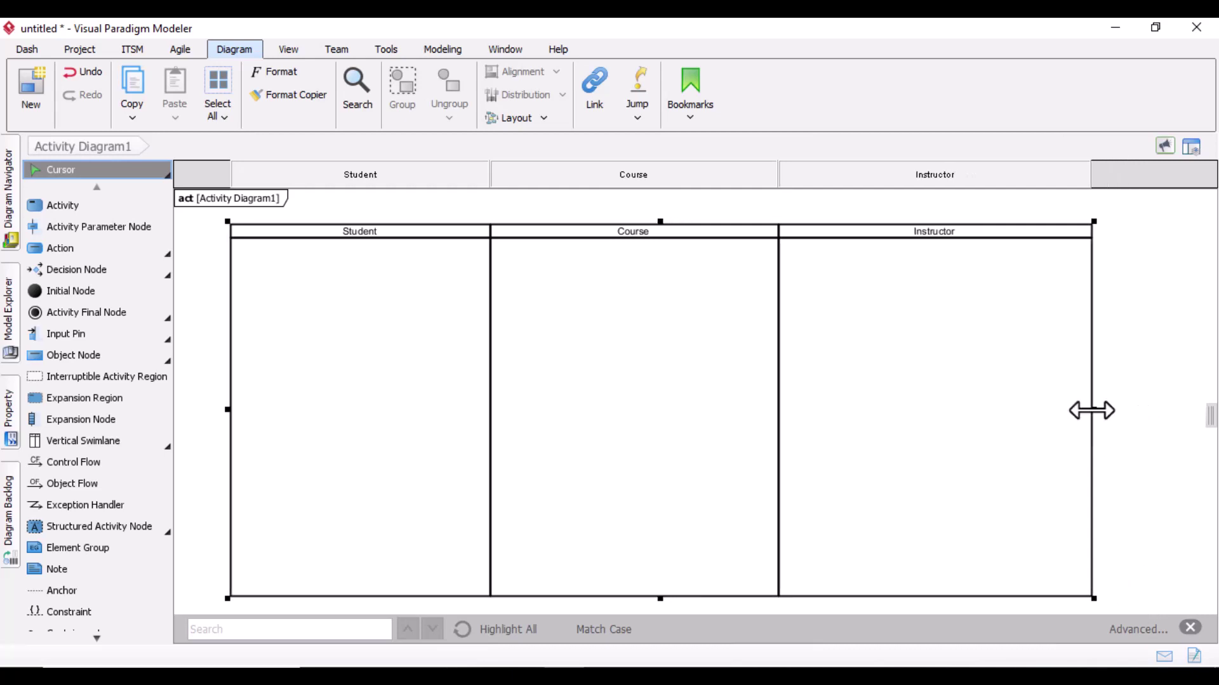
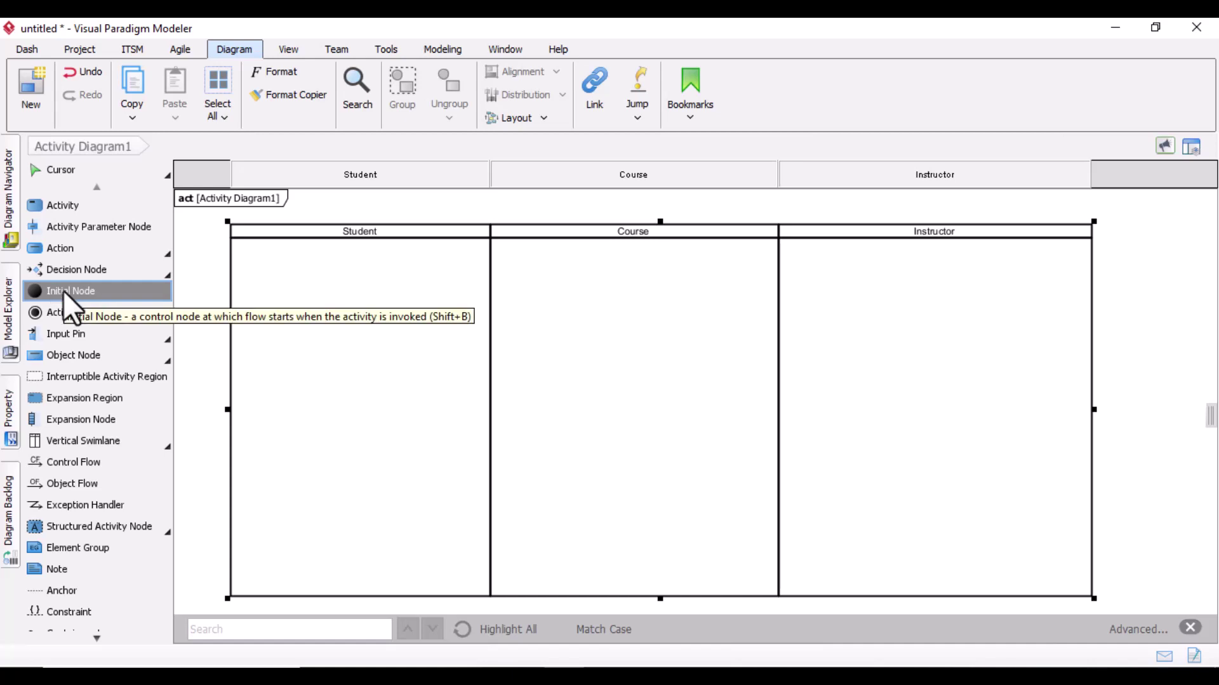
- Place an initial node at the top of the Student lane and an activity centred directly below it
left_click(348, 276)
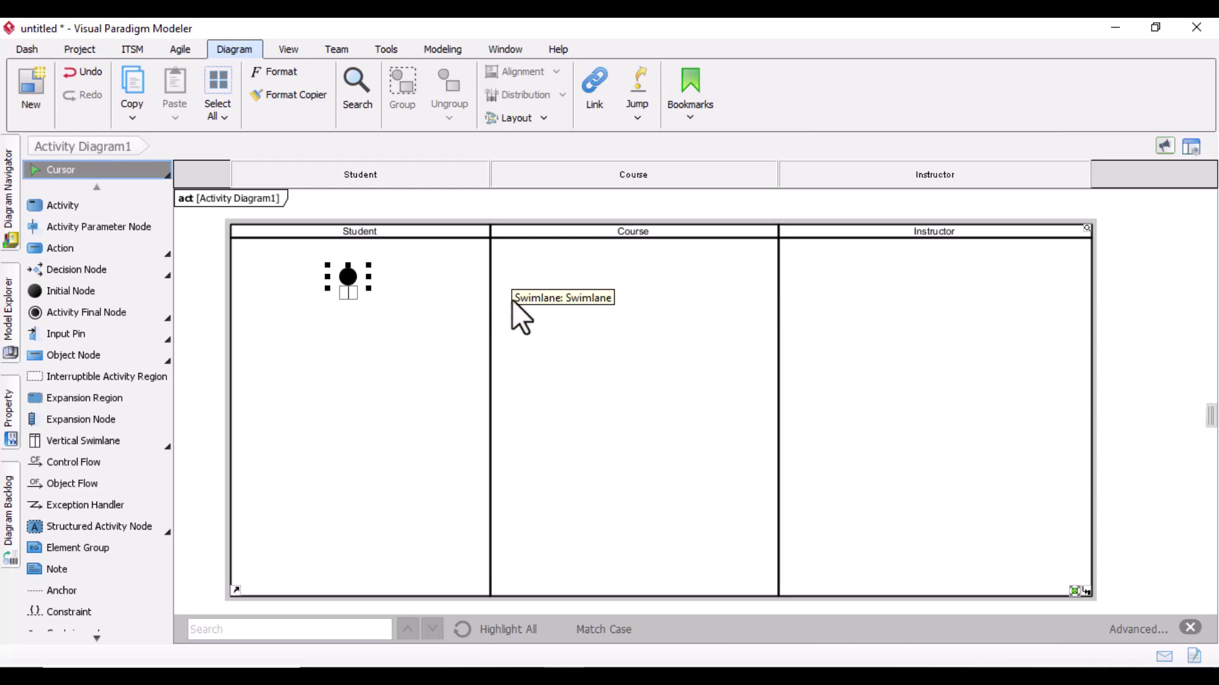
left_click(349, 276)
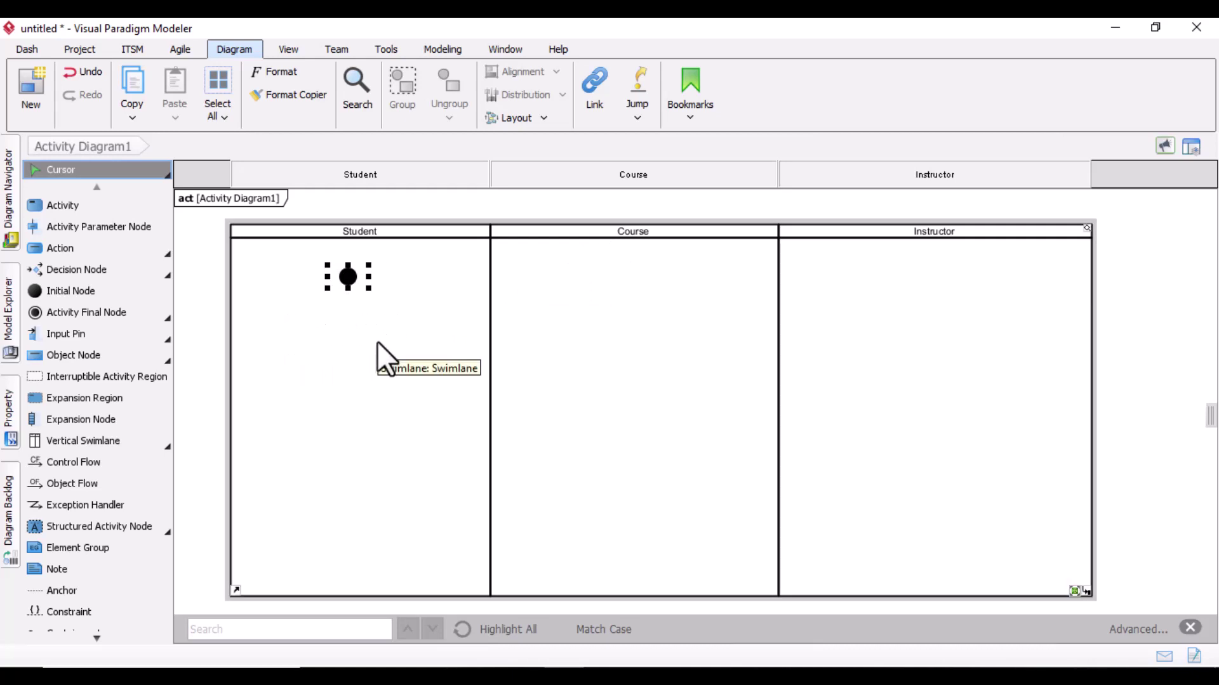
left_click(66, 206)
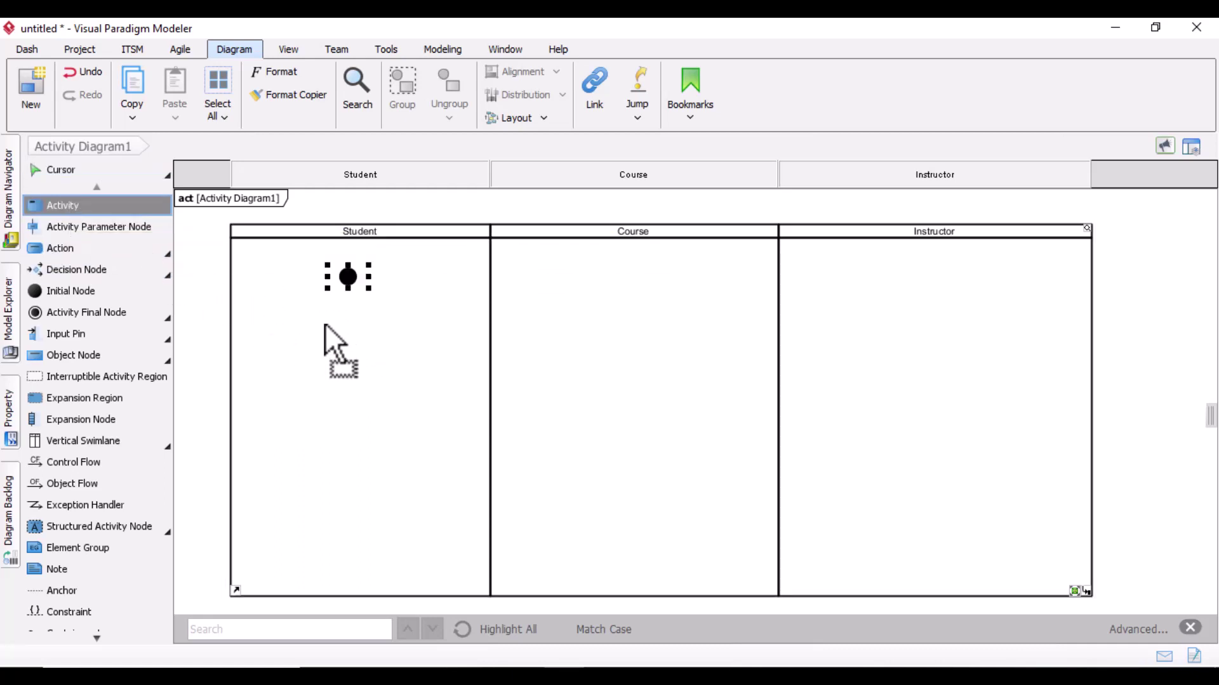
left_click(351, 334)
left_click_drag(399, 368, 353, 347)
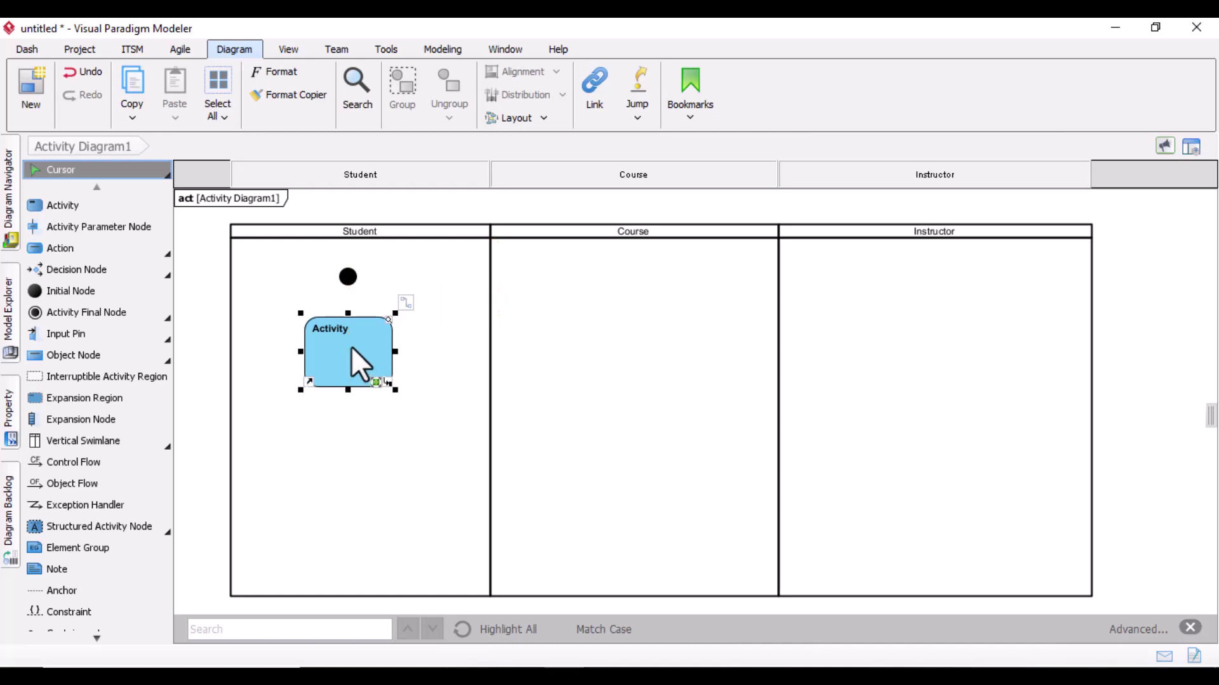
- Name the Student lane's activity "Enroll in course" and shrink its shape to fit the two-line label
double_click(352, 346)
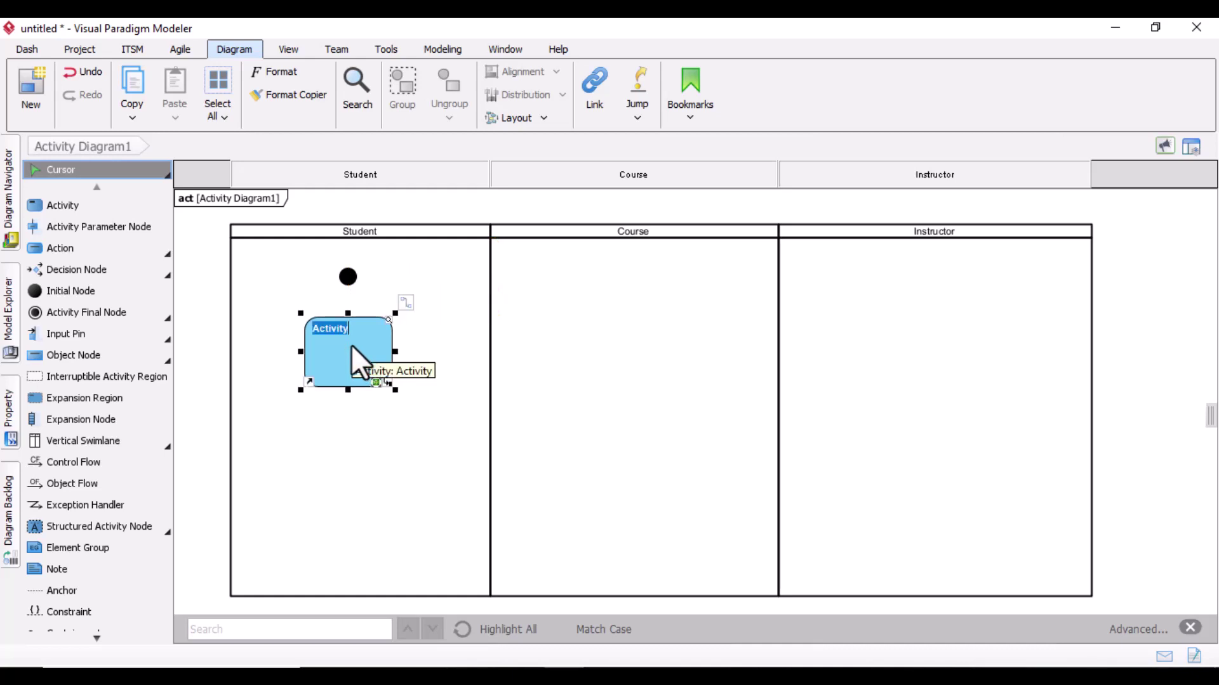
type("Enroll in course")
key("Return")
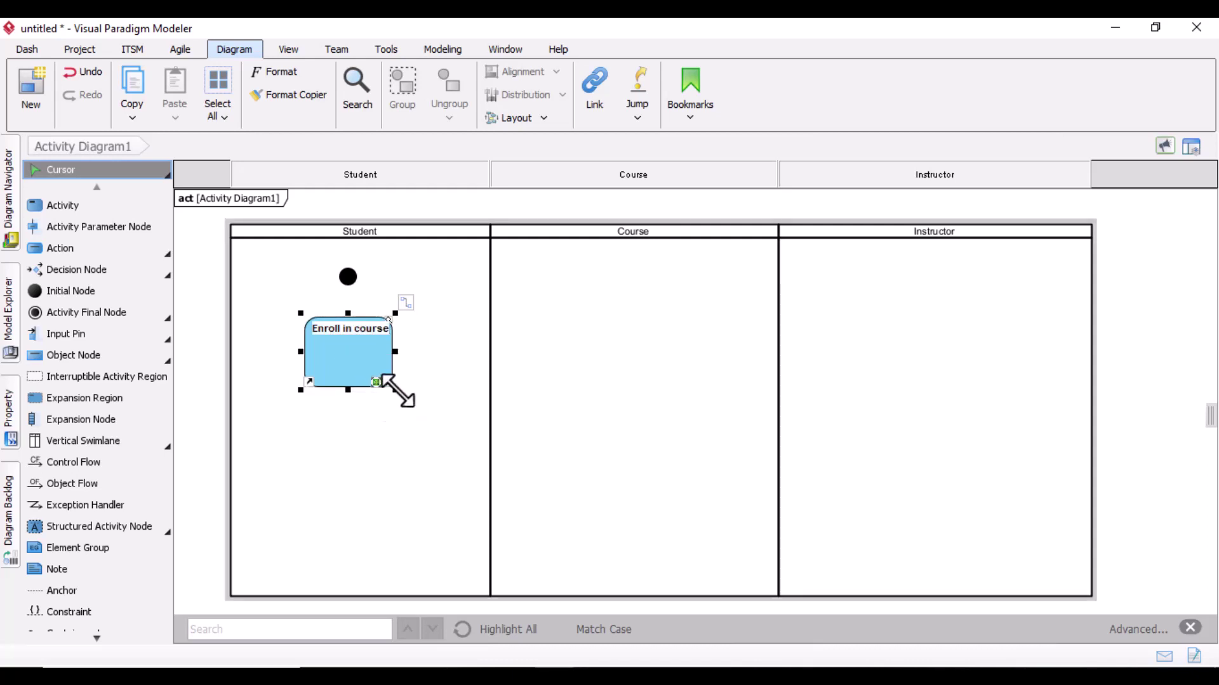
left_click_drag(395, 388, 369, 337)
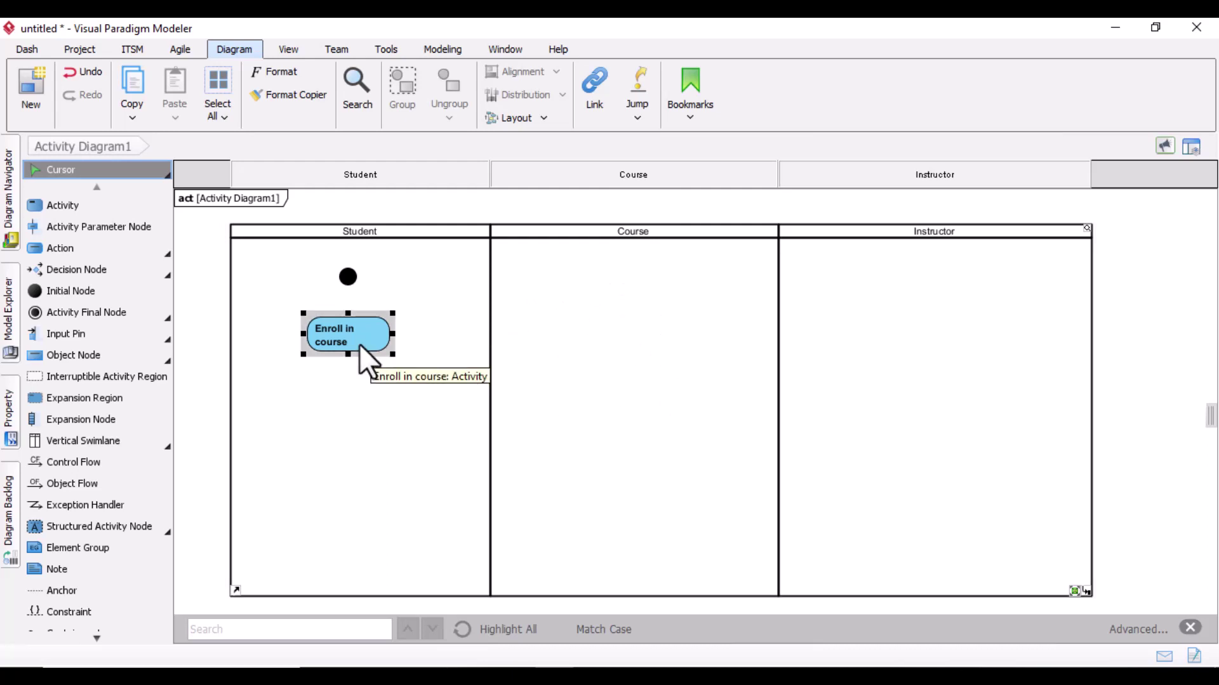
- Add an activity named "Start" in the Course lane, level with "Enroll in course", and shrink it to a similar size
mouse_move(360, 346)
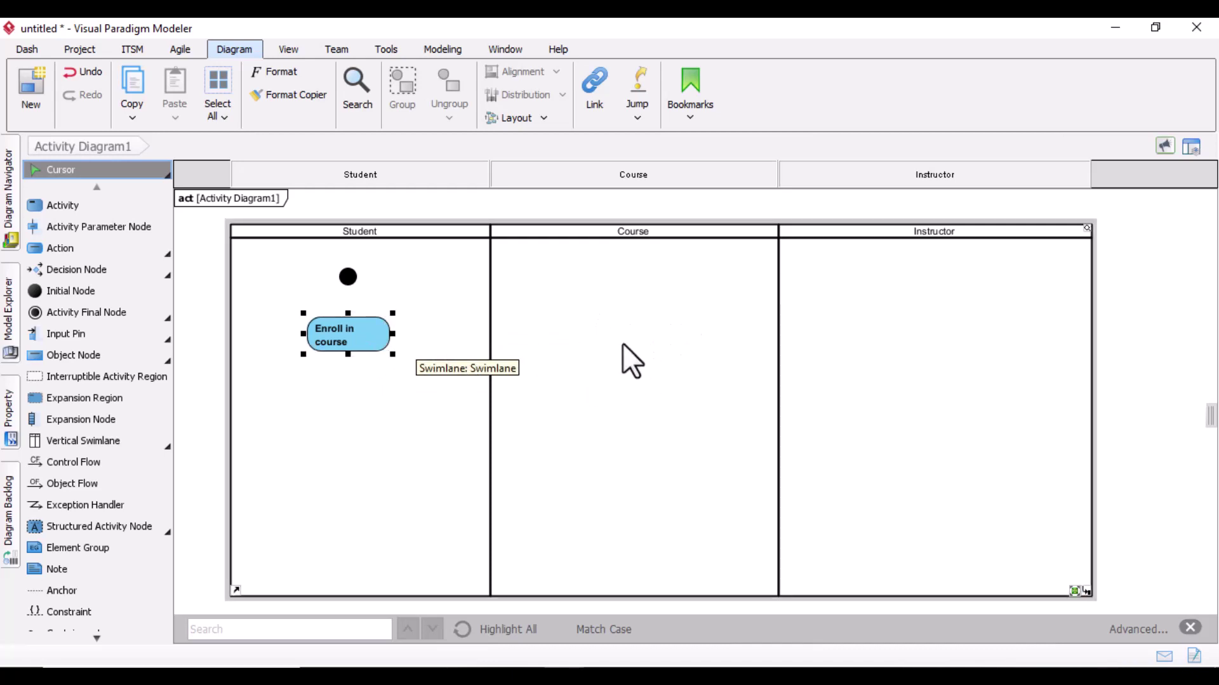
left_click(56, 205)
left_click(577, 329)
left_click_drag(617, 367, 626, 330)
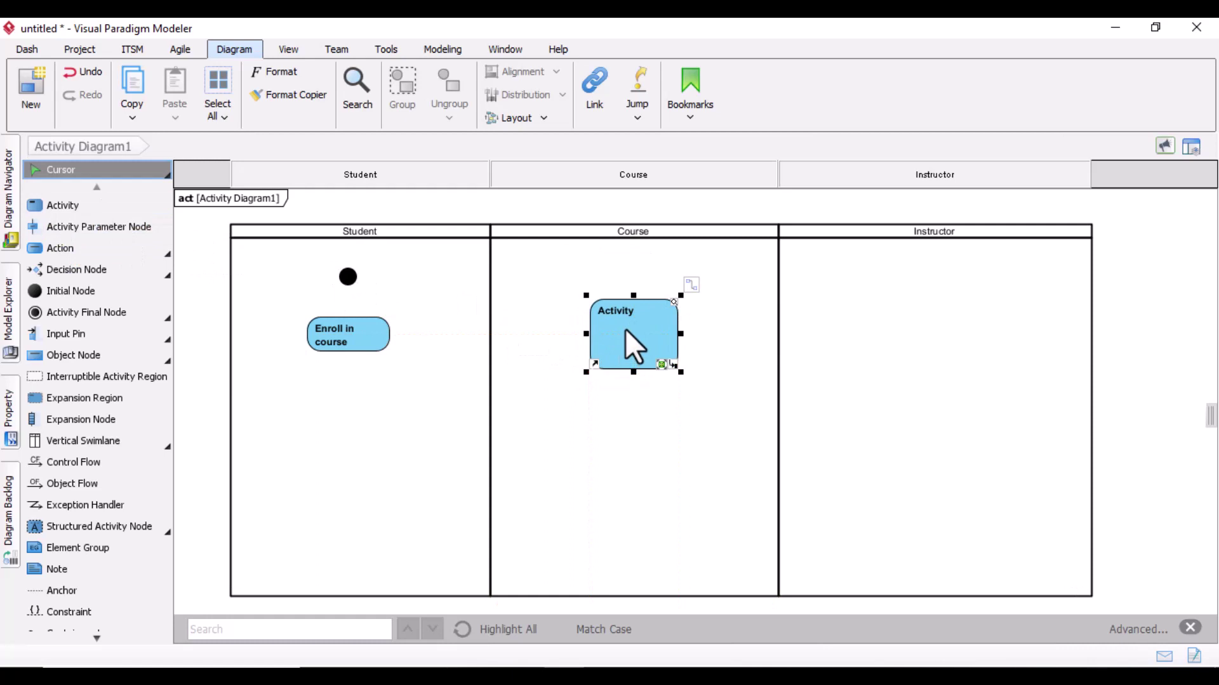
double_click(626, 311)
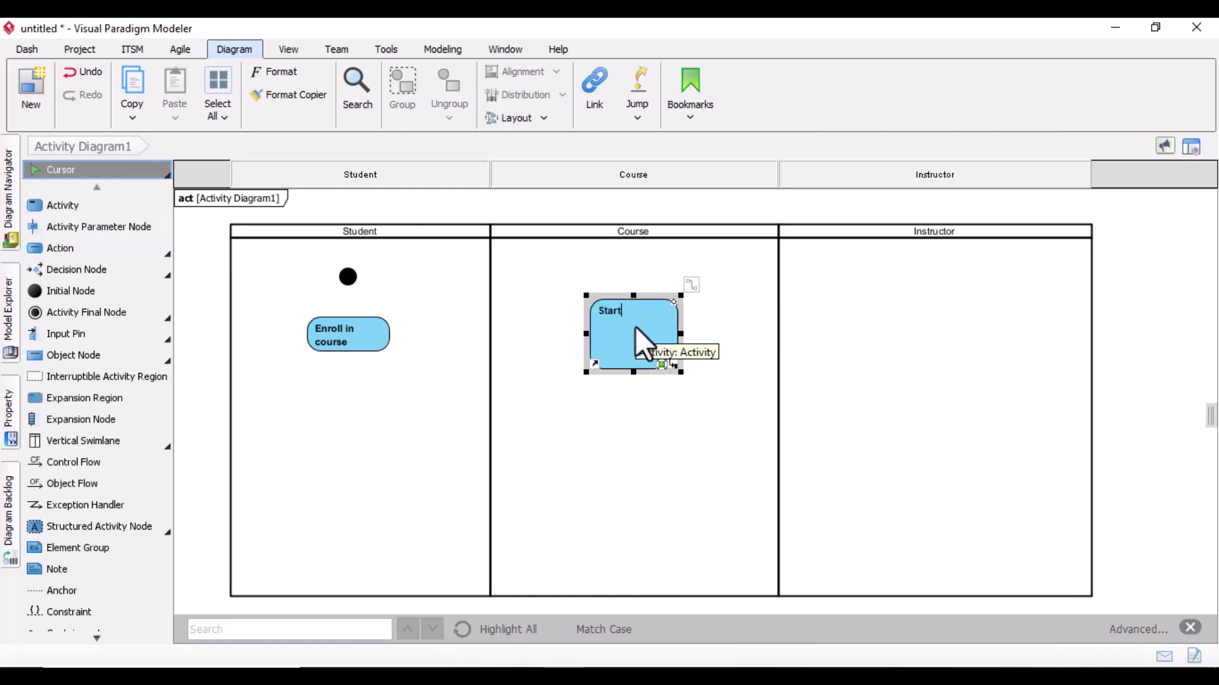
type("Start")
key("Return")
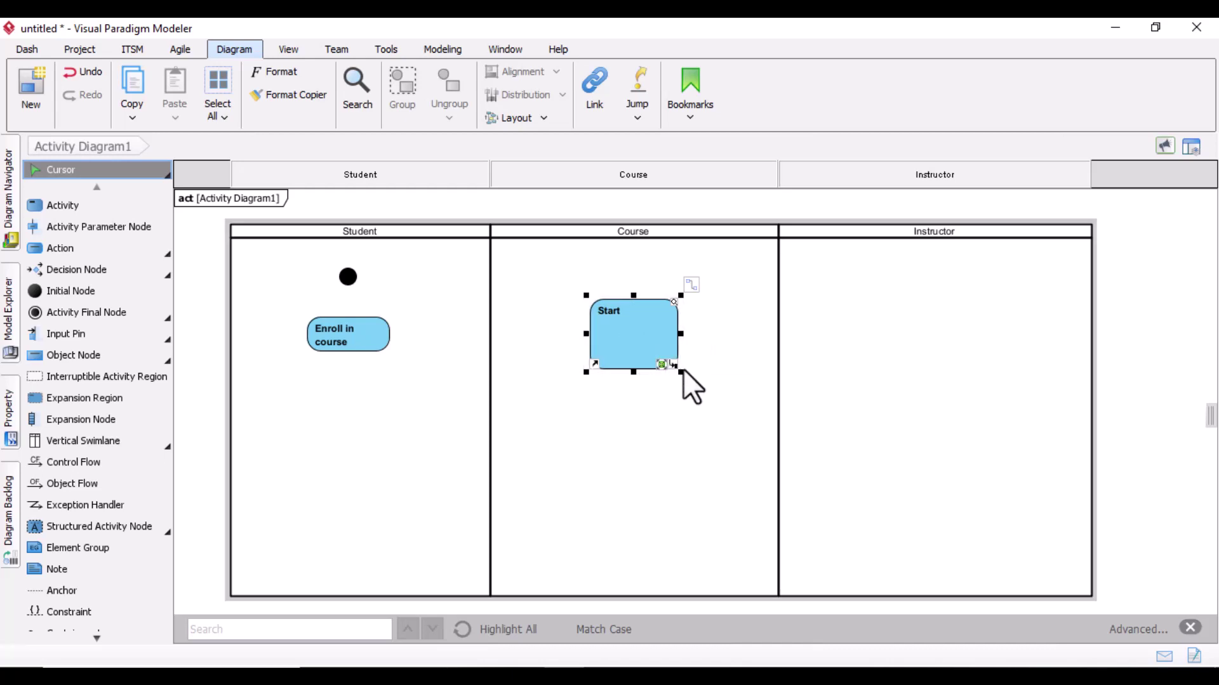
left_click_drag(682, 372, 652, 333)
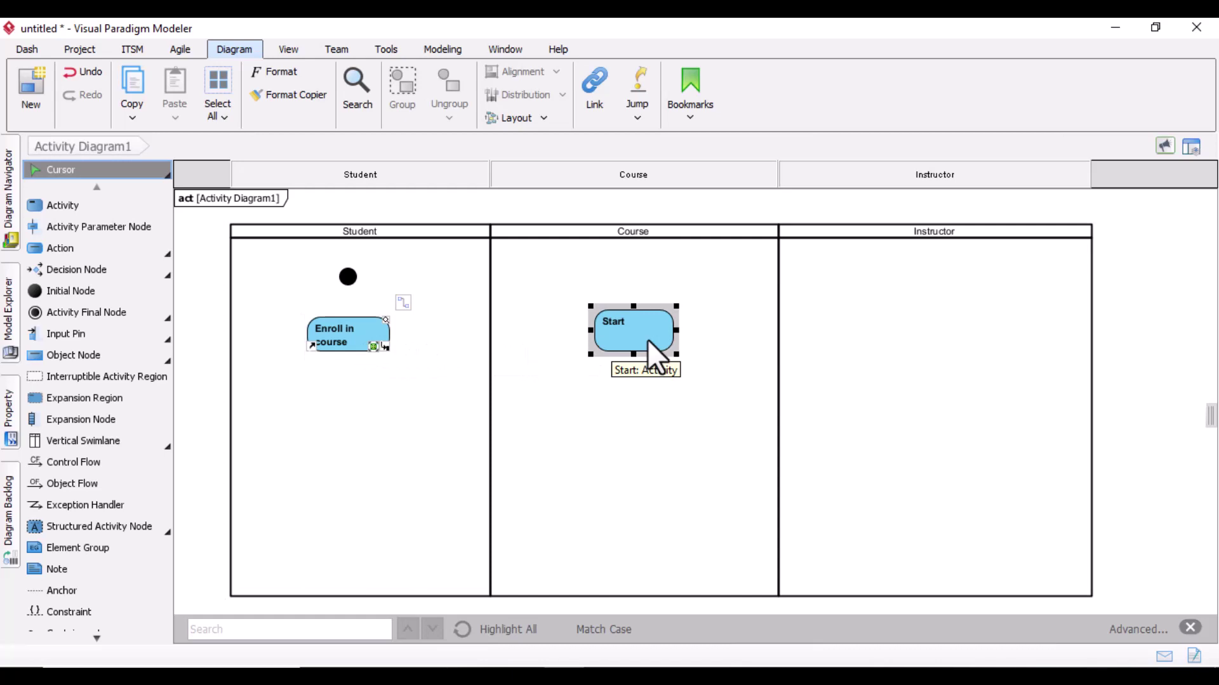
mouse_move(648, 341)
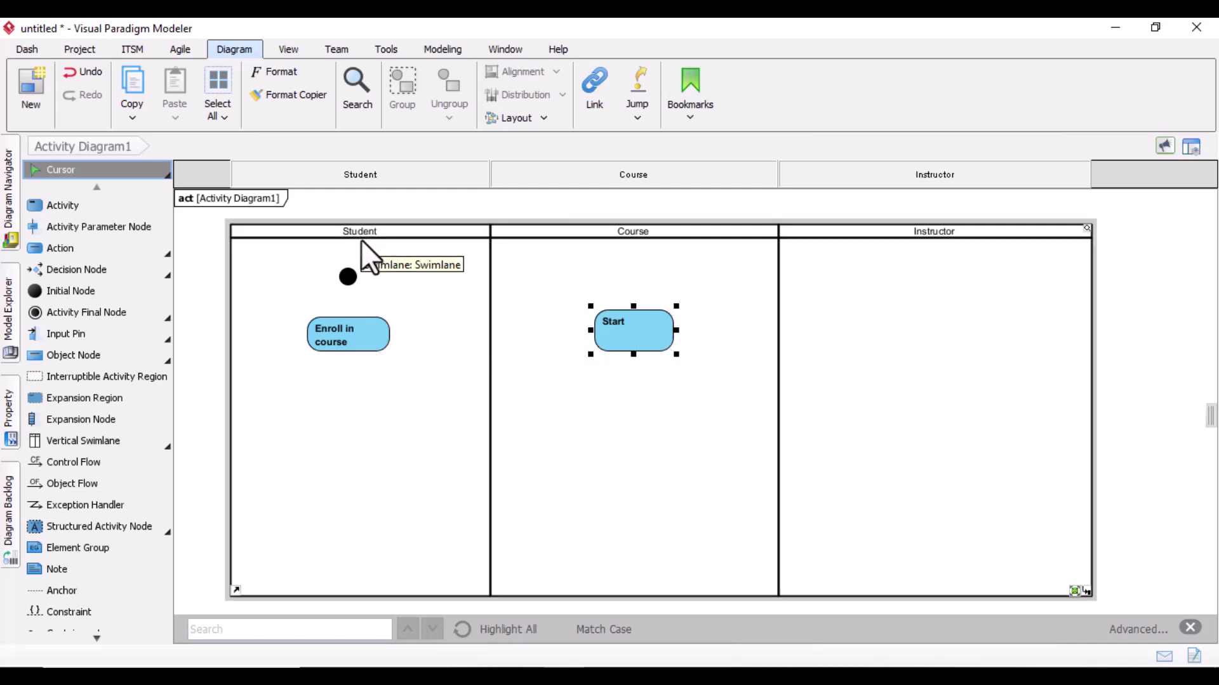
- Connect the initial node to the "Enroll in course" activity with a control flow
left_click(215, 359)
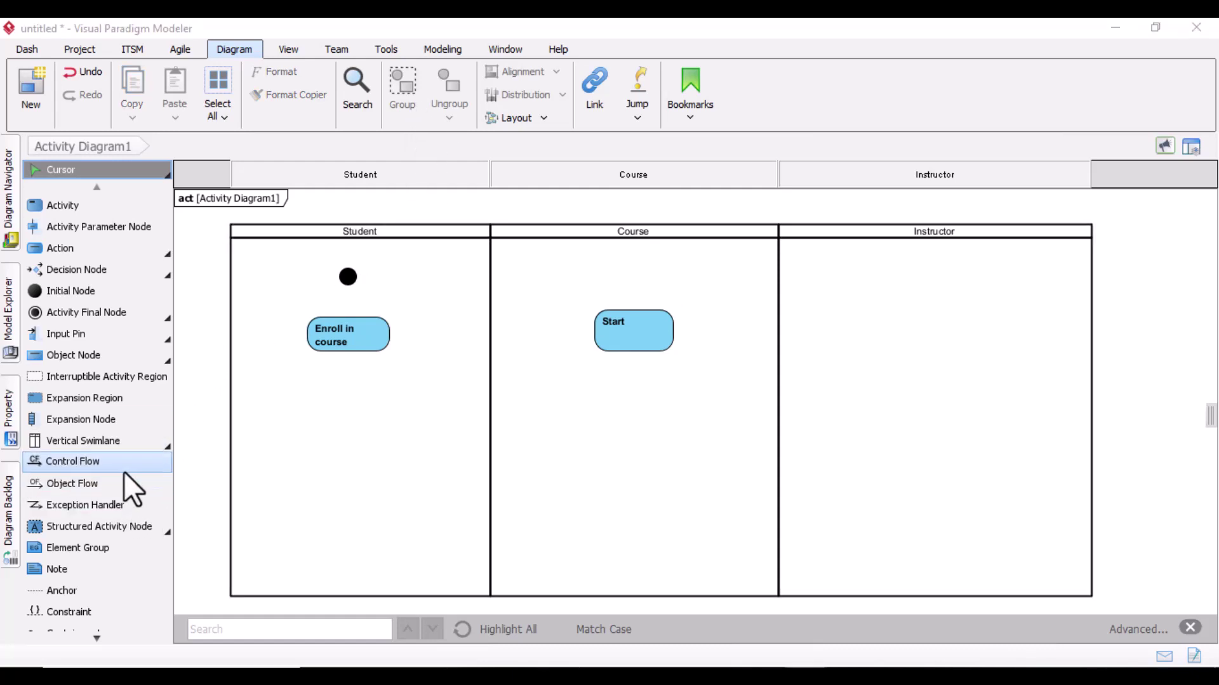
left_click(56, 466)
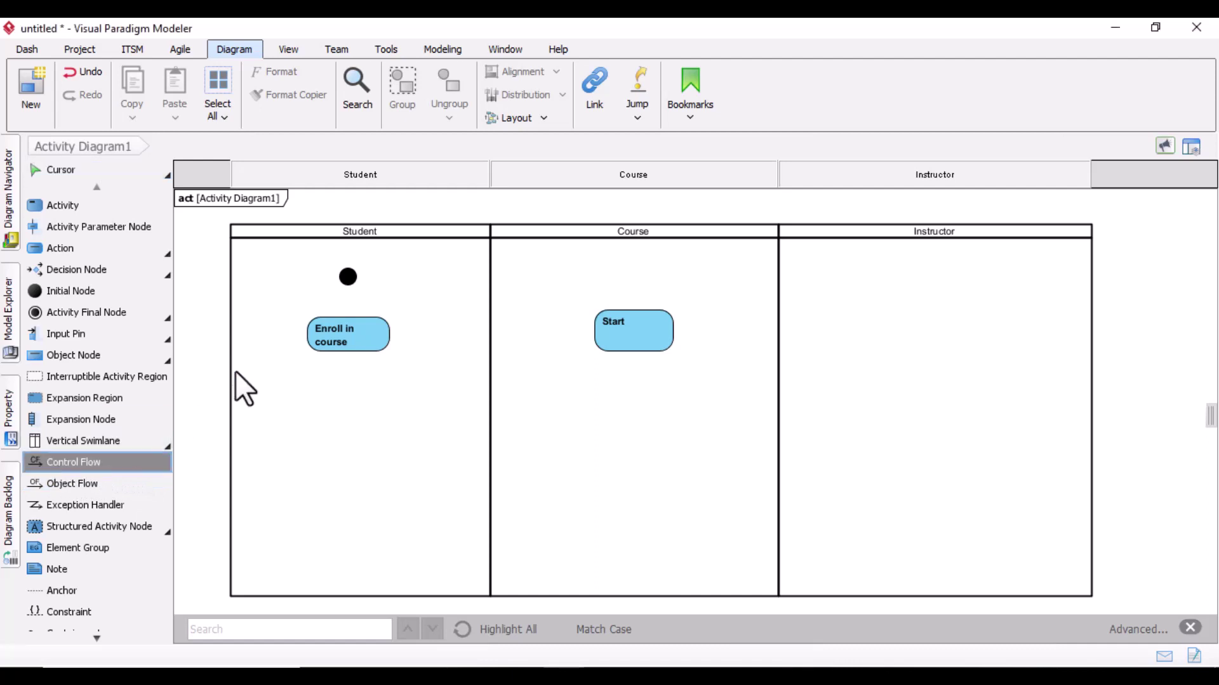
left_click_drag(344, 279, 347, 320)
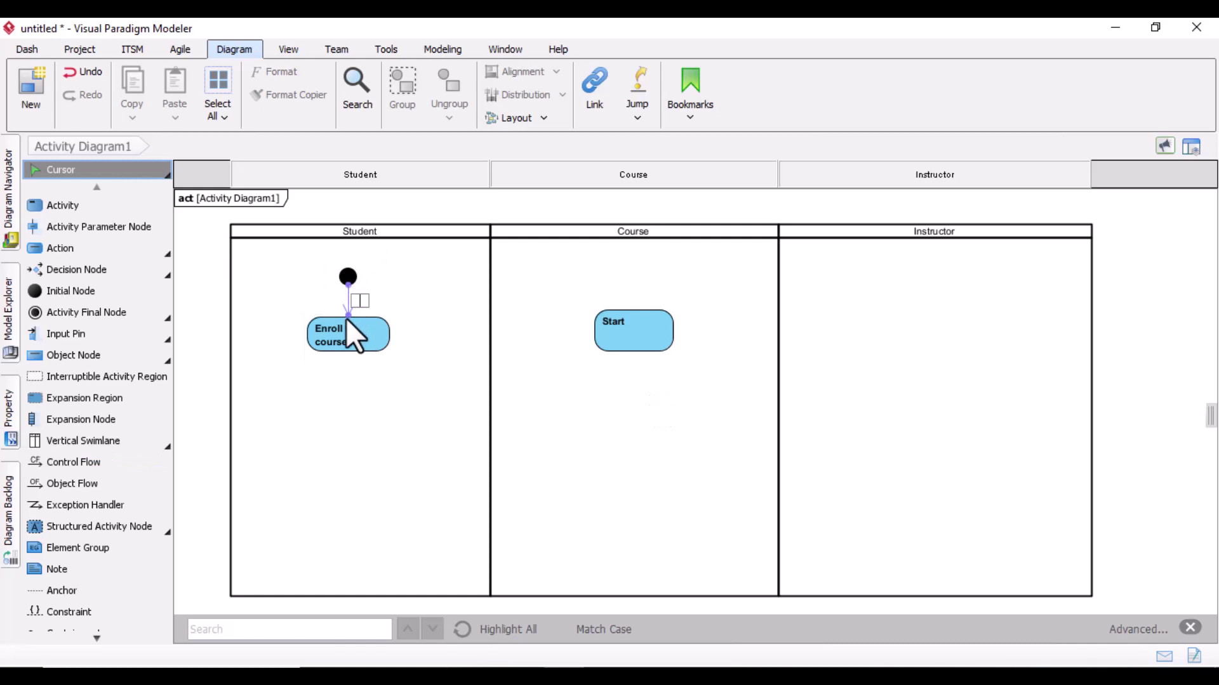
left_click(379, 311)
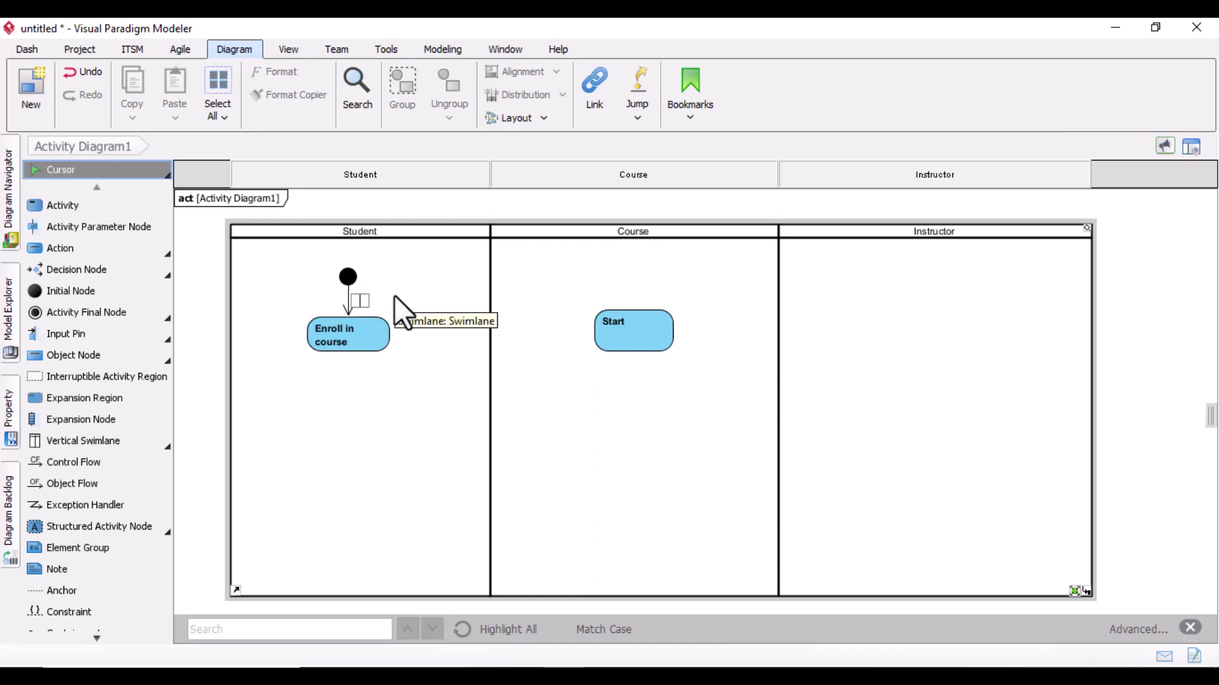
left_click(394, 303)
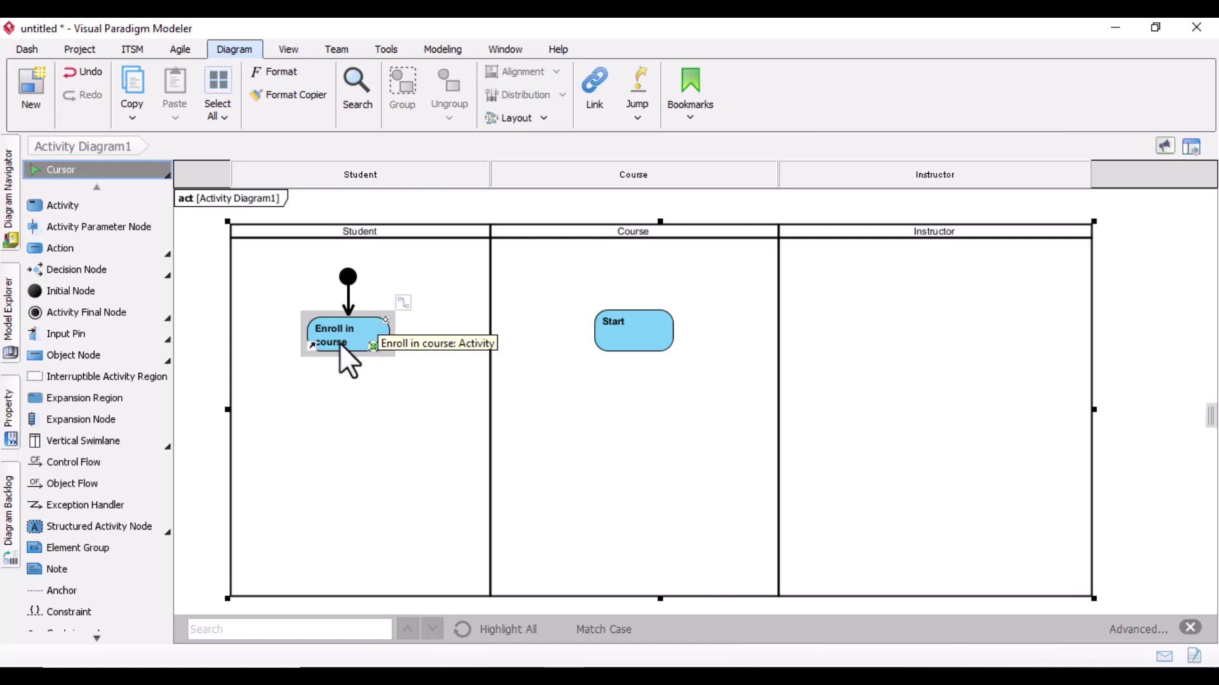
- Connect the "Enroll in course" activity to the "Start" activity in the Course lane with a control flow
left_click(95, 462)
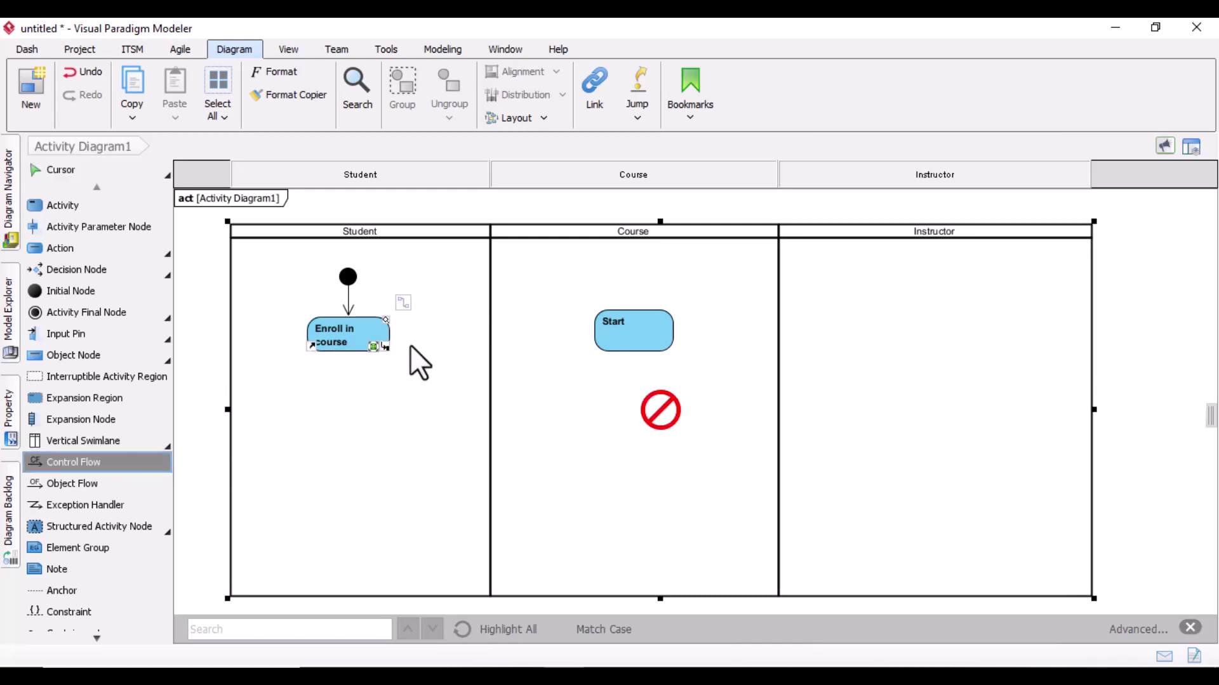
left_click_drag(391, 340, 593, 329)
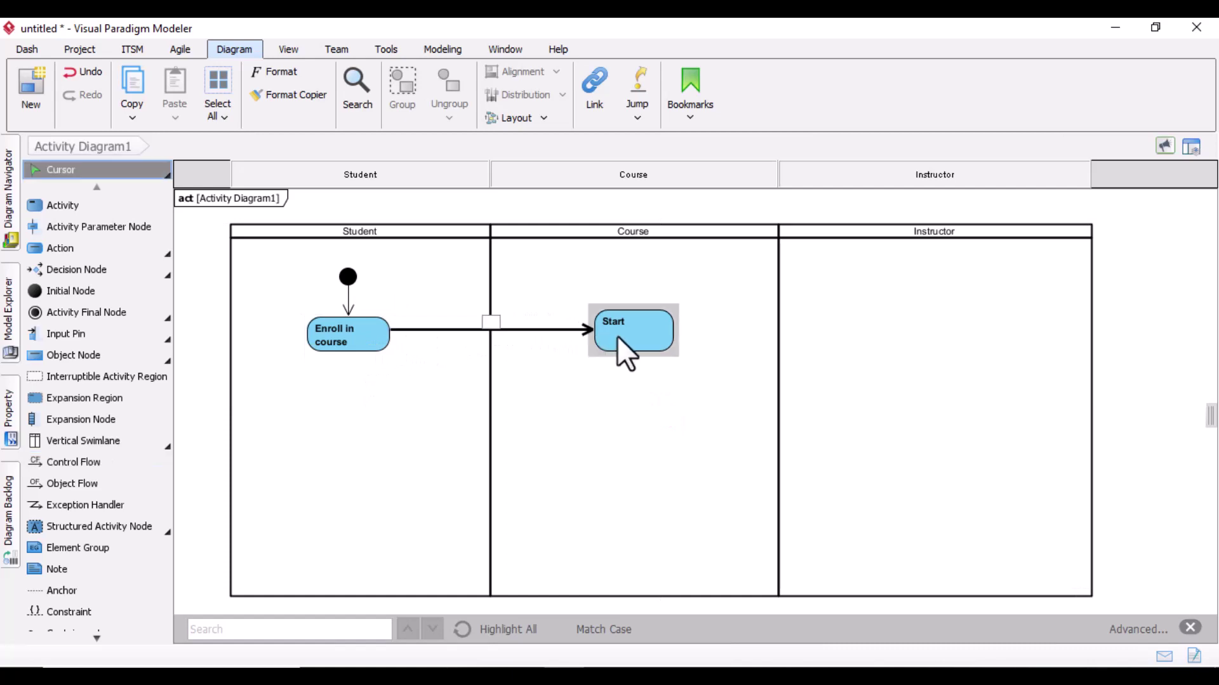
left_click(700, 303)
left_click(694, 303)
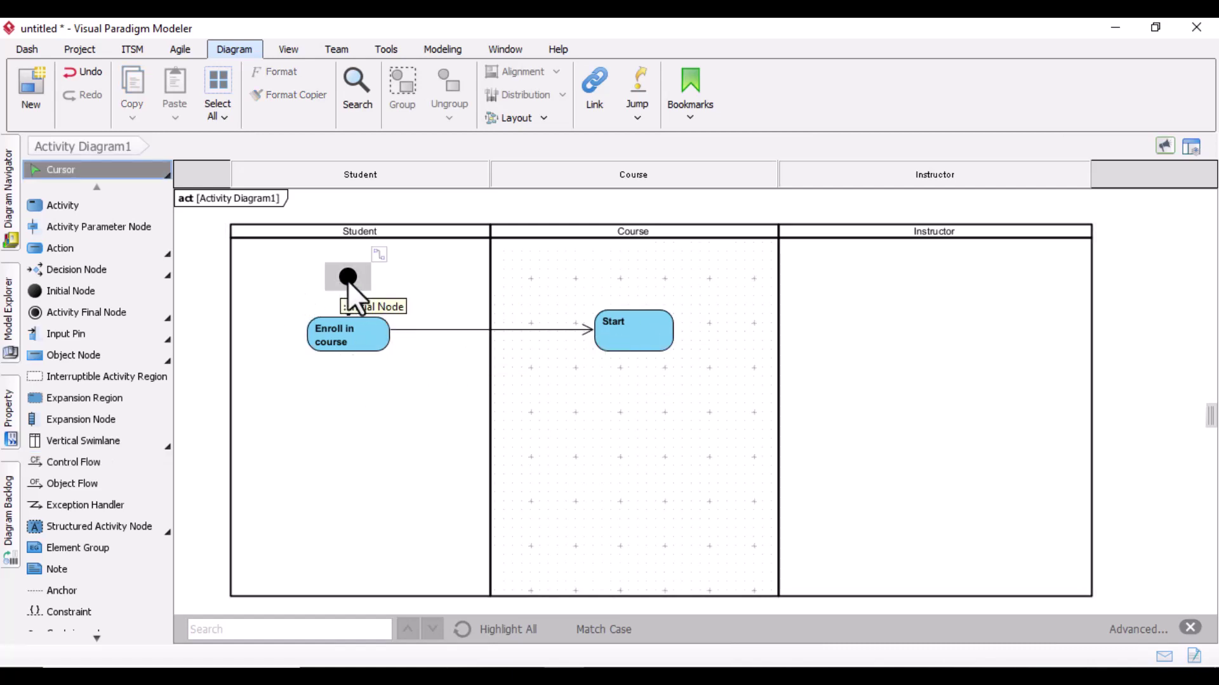
left_click(325, 327)
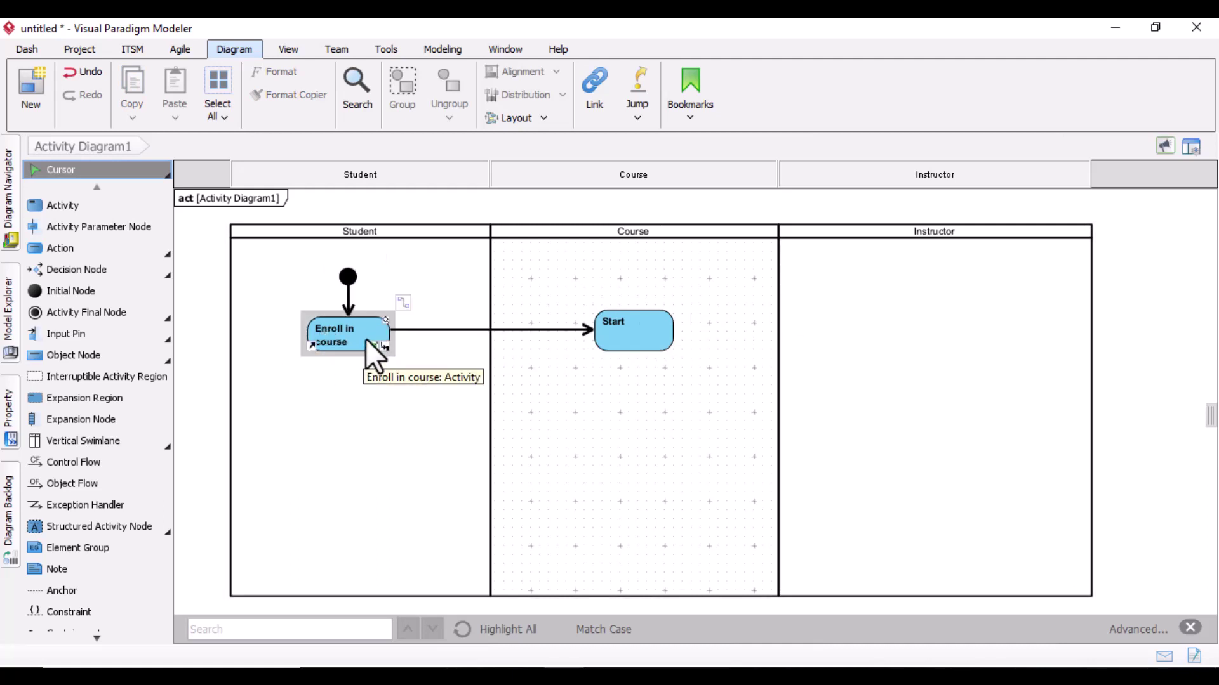
left_click(621, 336)
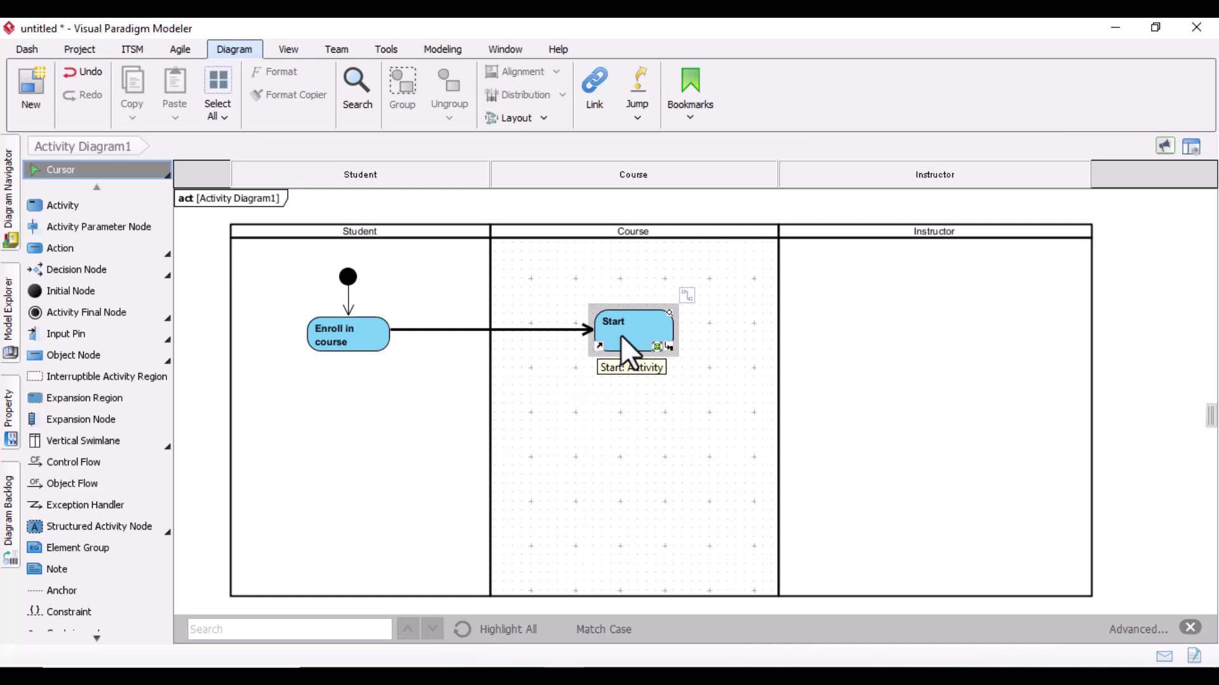
left_click(944, 275)
left_click(916, 265)
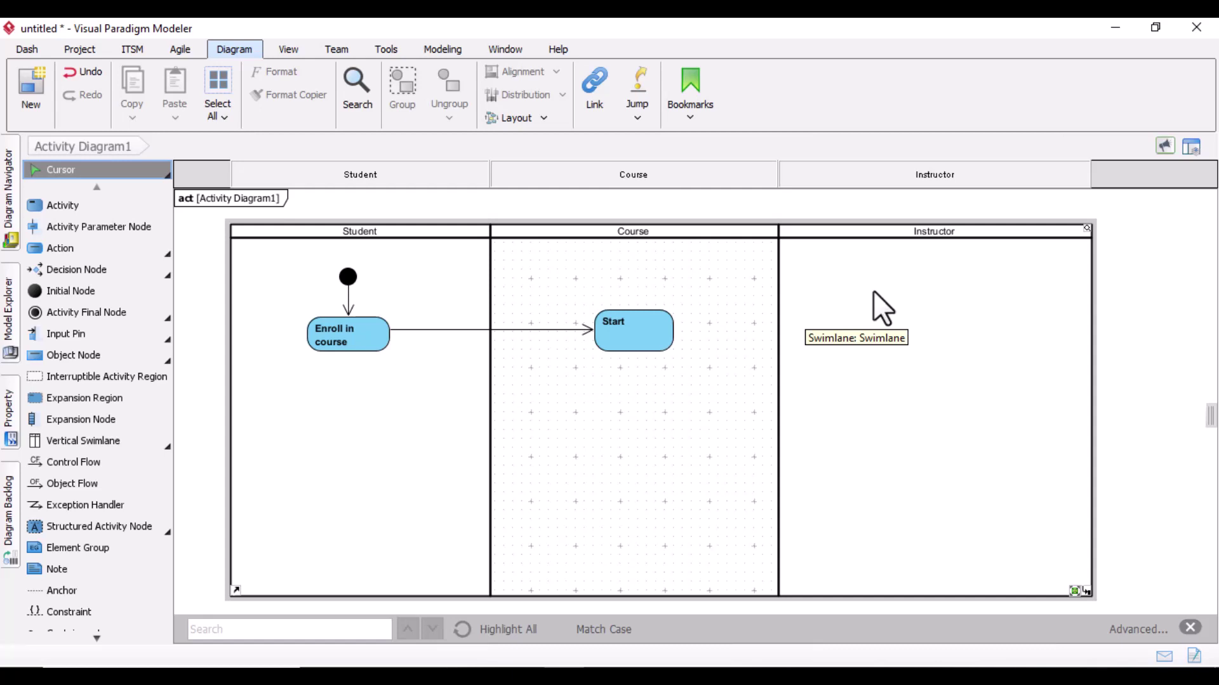
- Add an activity named "Teach Course" near the top of the Instructor lane and shrink it to fit its label
left_click(70, 209)
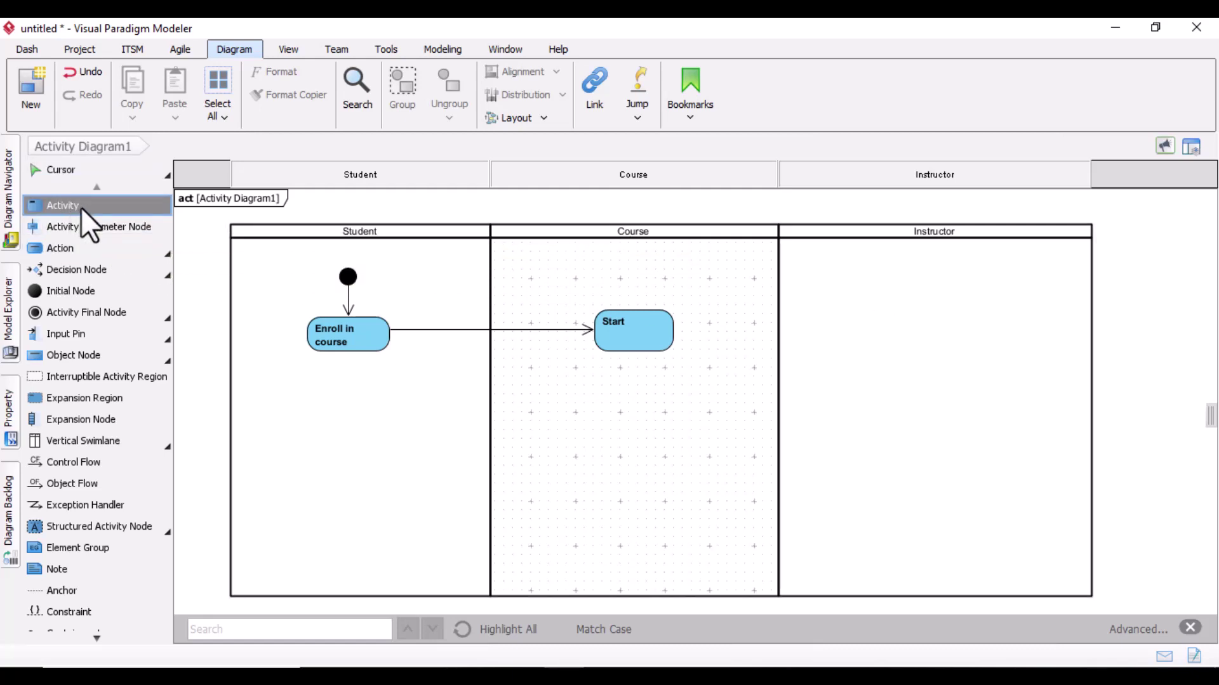
left_click_drag(845, 313, 973, 311)
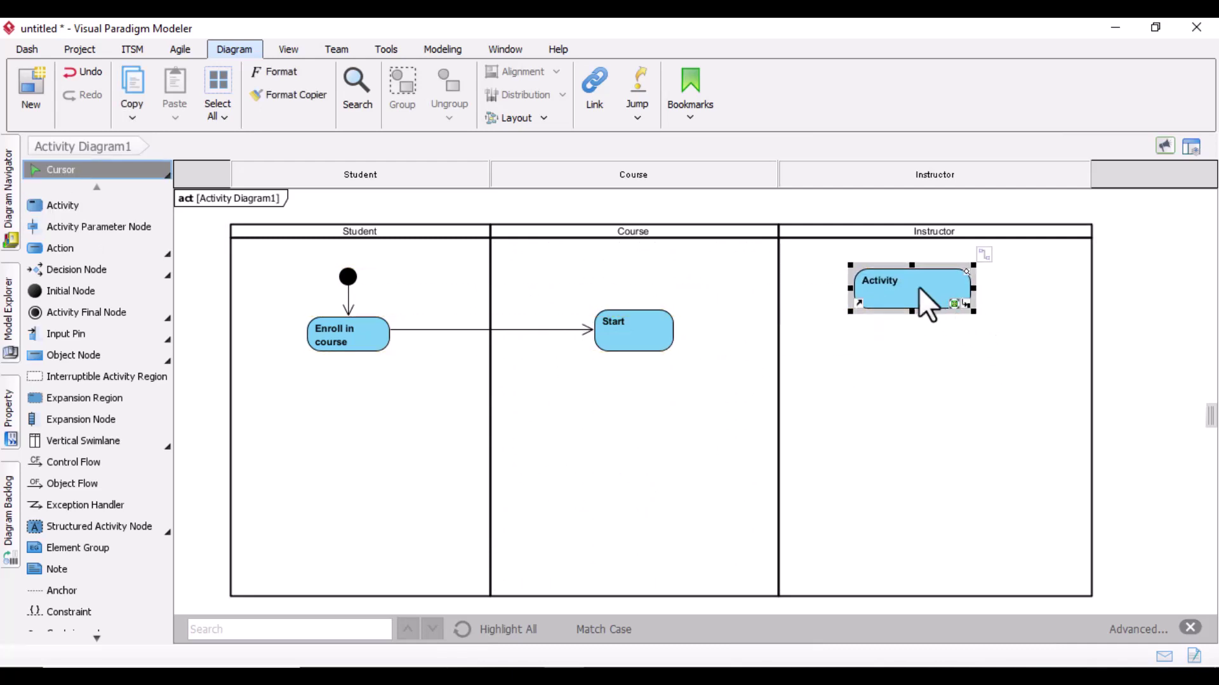
double_click(917, 286)
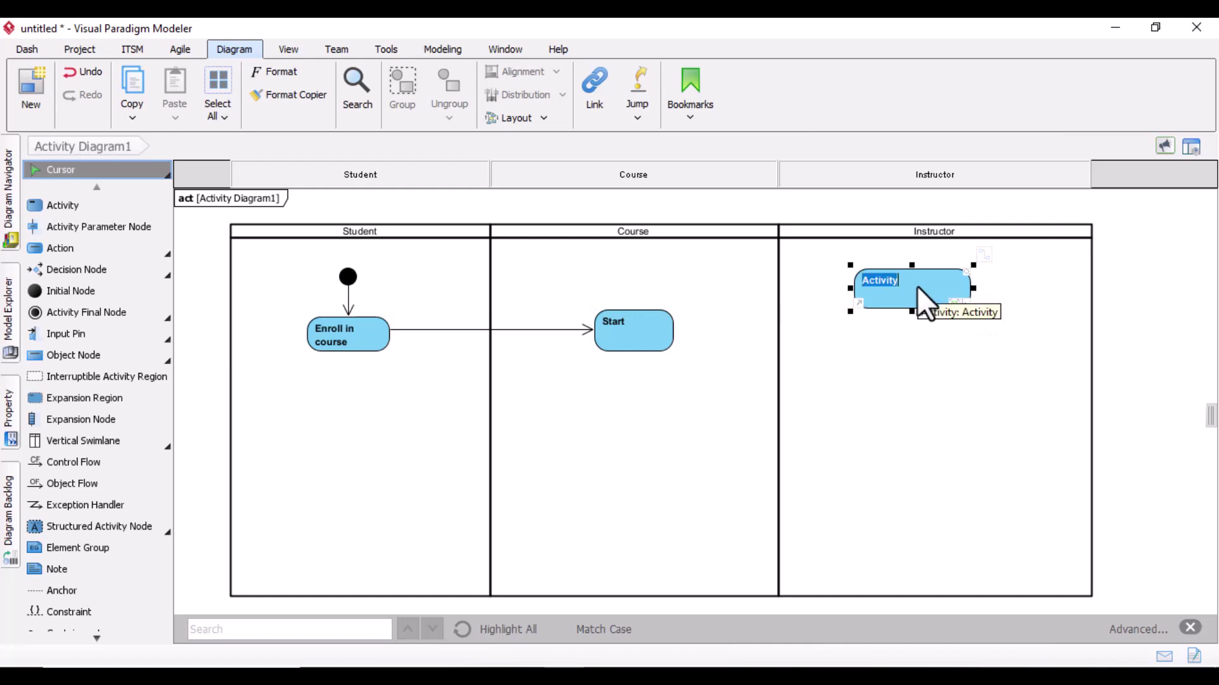
type("Teach Course")
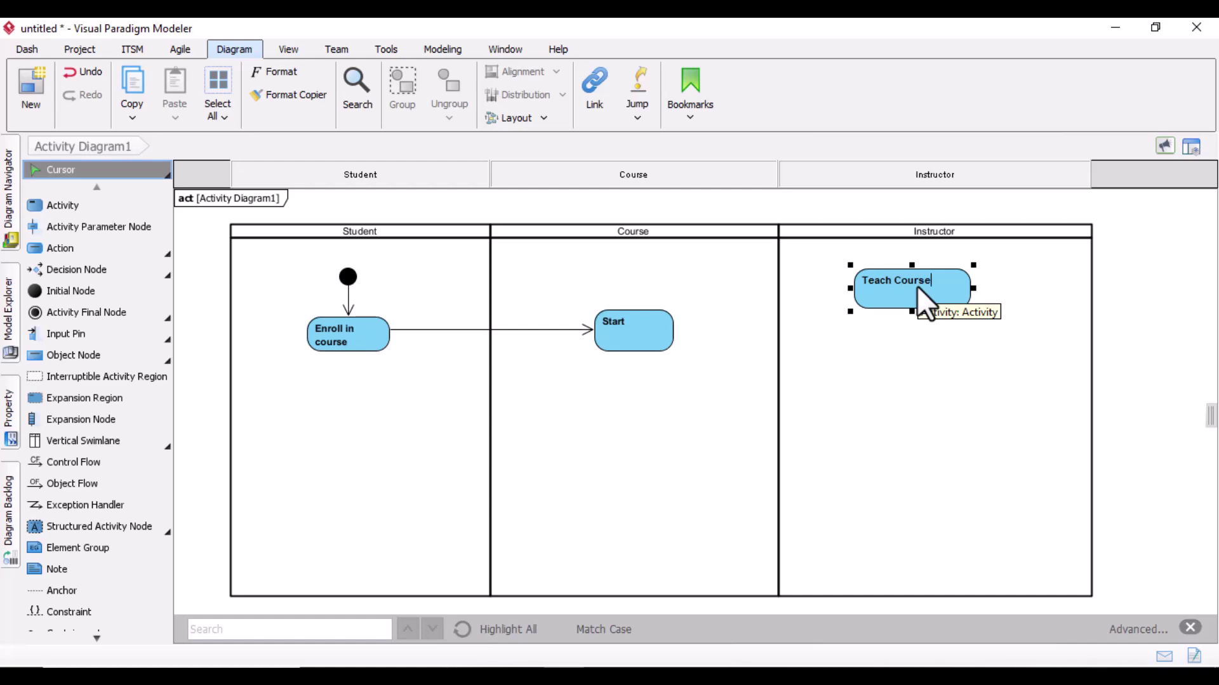
left_click(931, 337)
left_click(923, 301)
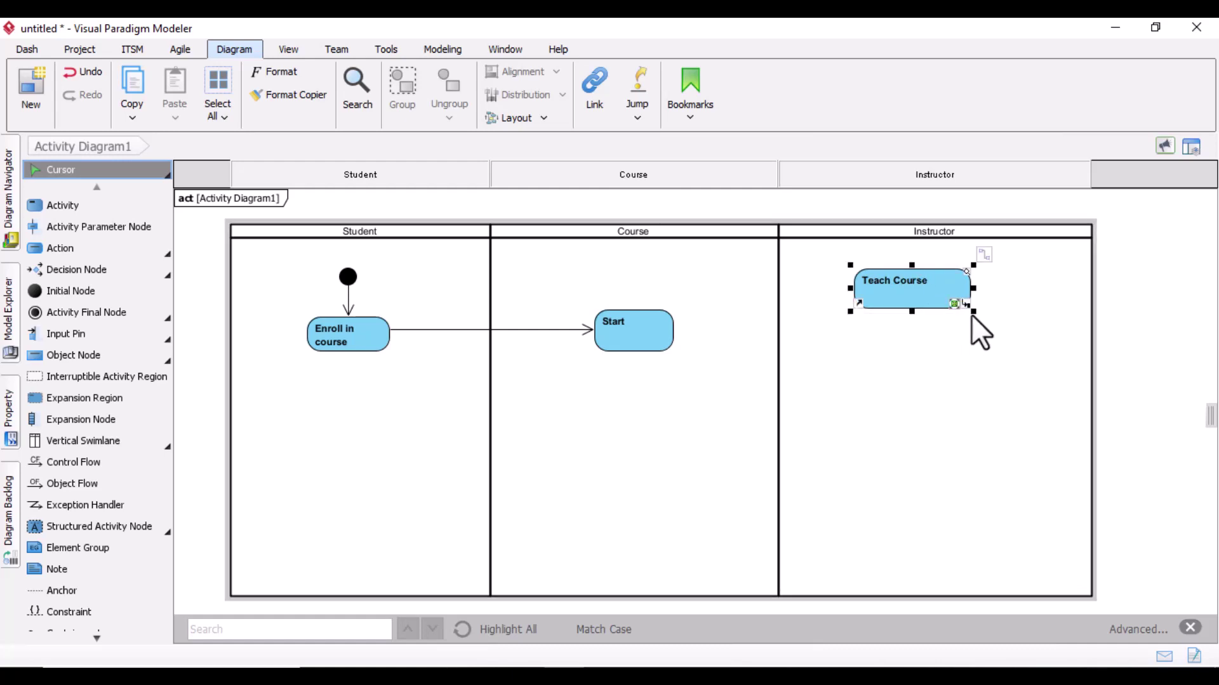
mouse_move(972, 313)
left_mouse_down()
mouse_move(931, 296)
mouse_move(962, 308)
mouse_move(962, 332)
mouse_move(965, 314)
left_mouse_up()
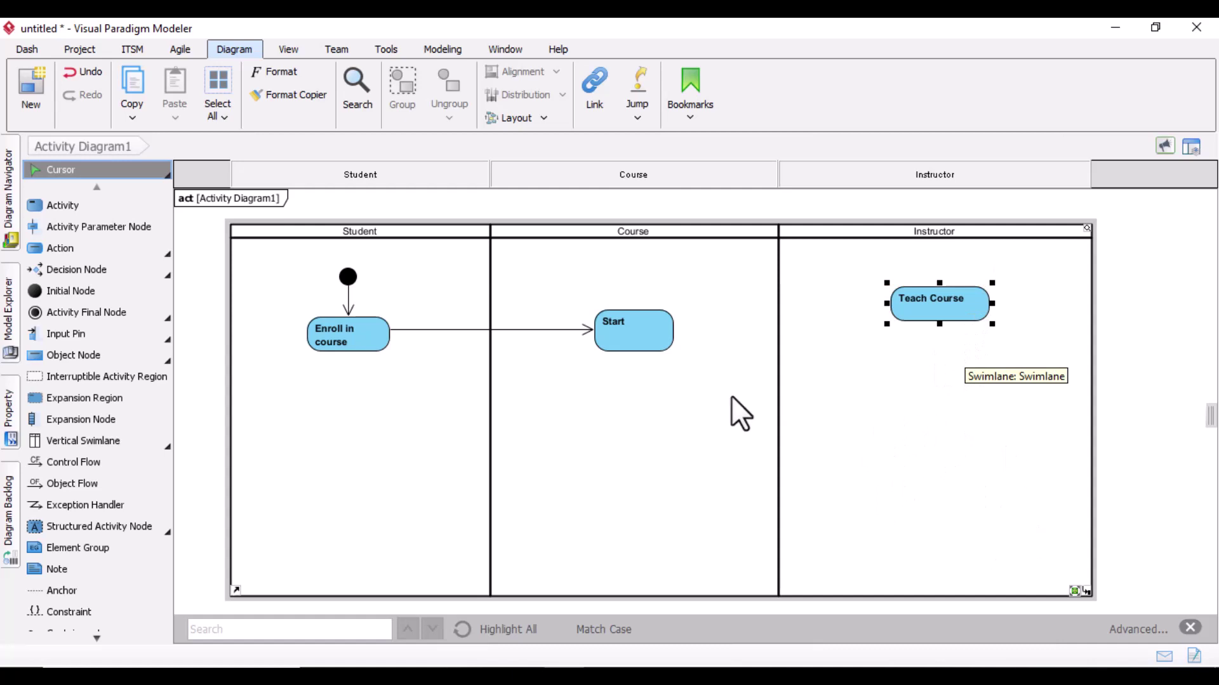
- Connect the "Start" activity to the "Teach Course" activity with a control flow
left_click(87, 464)
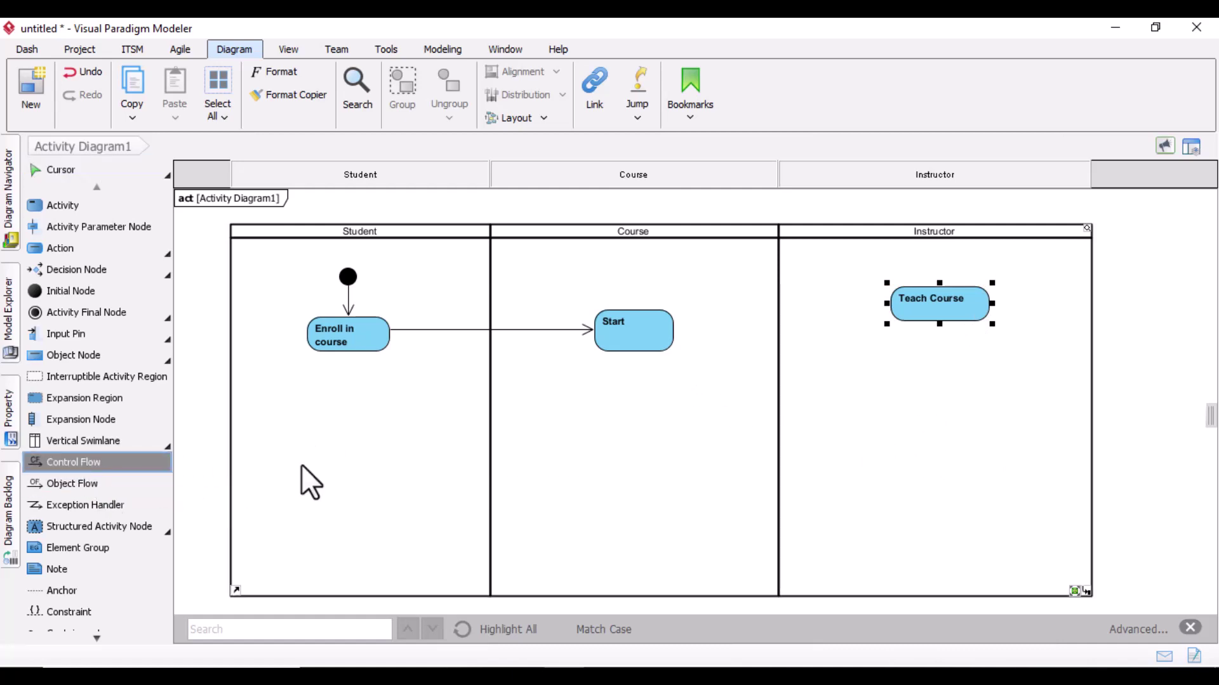
left_click(665, 334)
left_click_drag(676, 335, 892, 307)
left_click(871, 408)
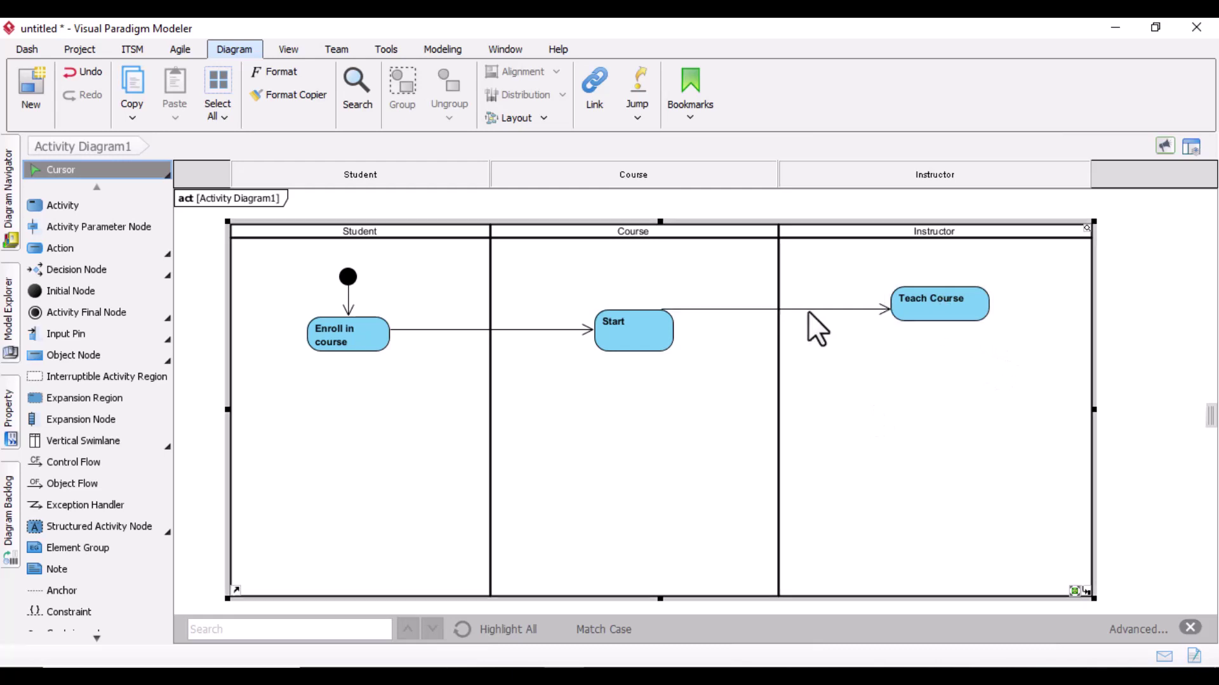
left_click(322, 340)
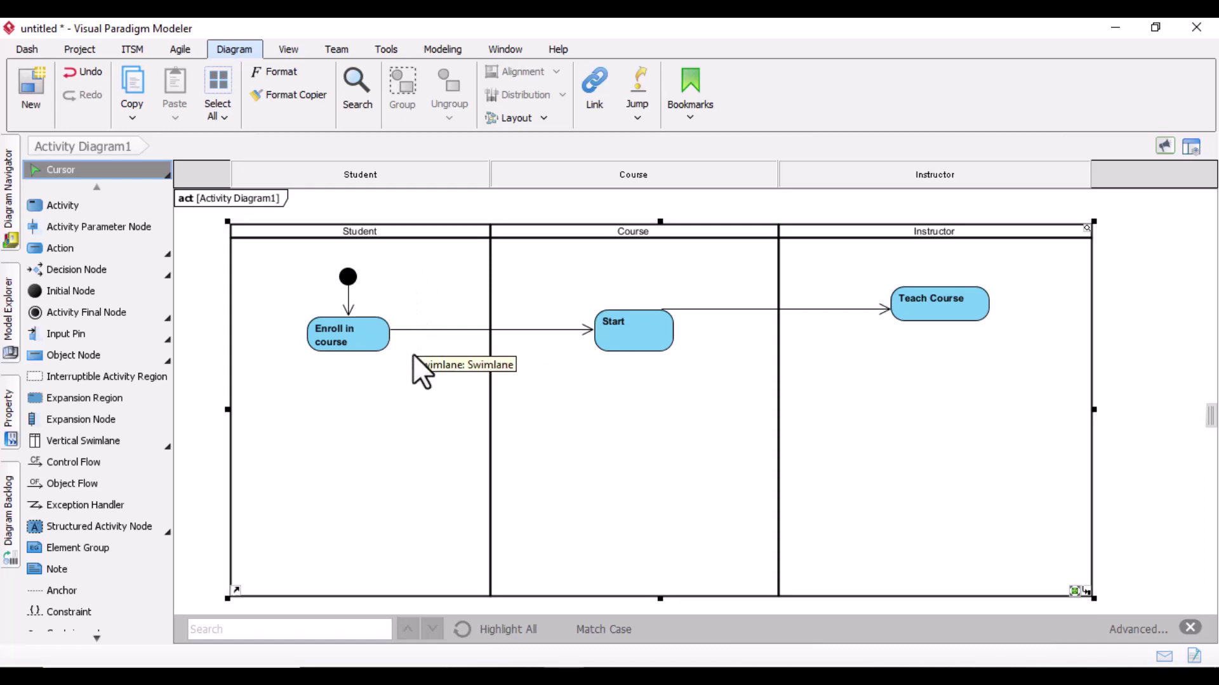
- Stack two activities below "Enroll in course" in the Student lane and shrink both to about its size
left_click(63, 206)
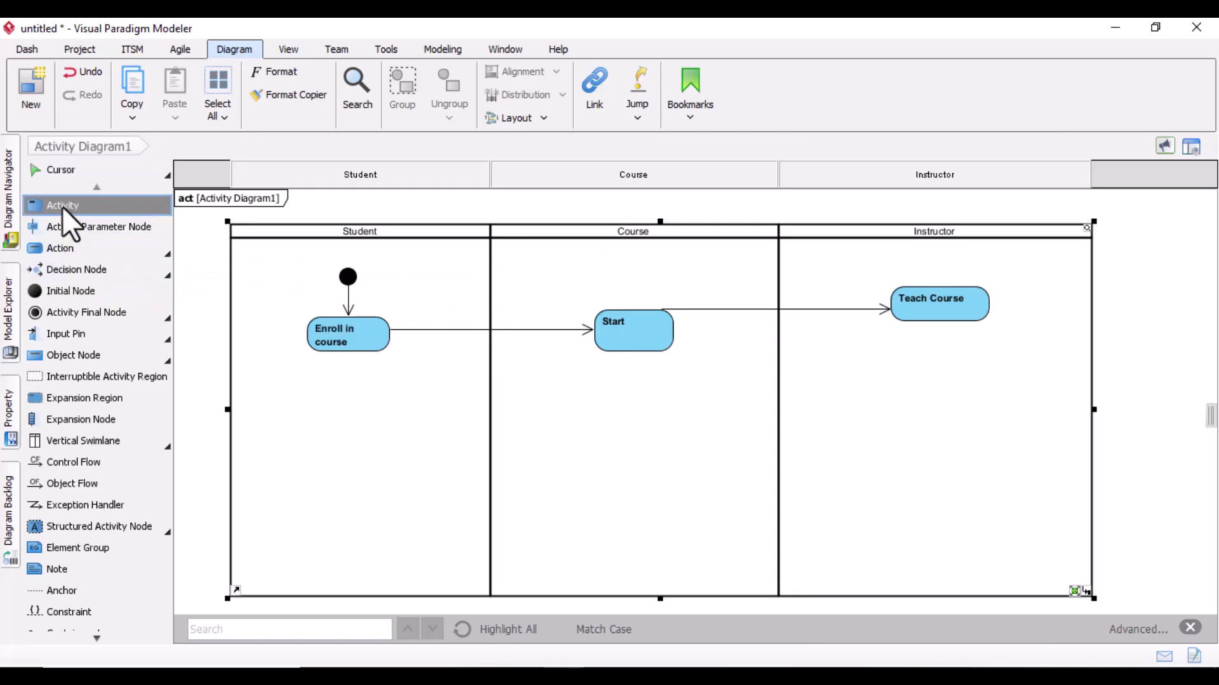
left_click_drag(299, 388, 407, 460)
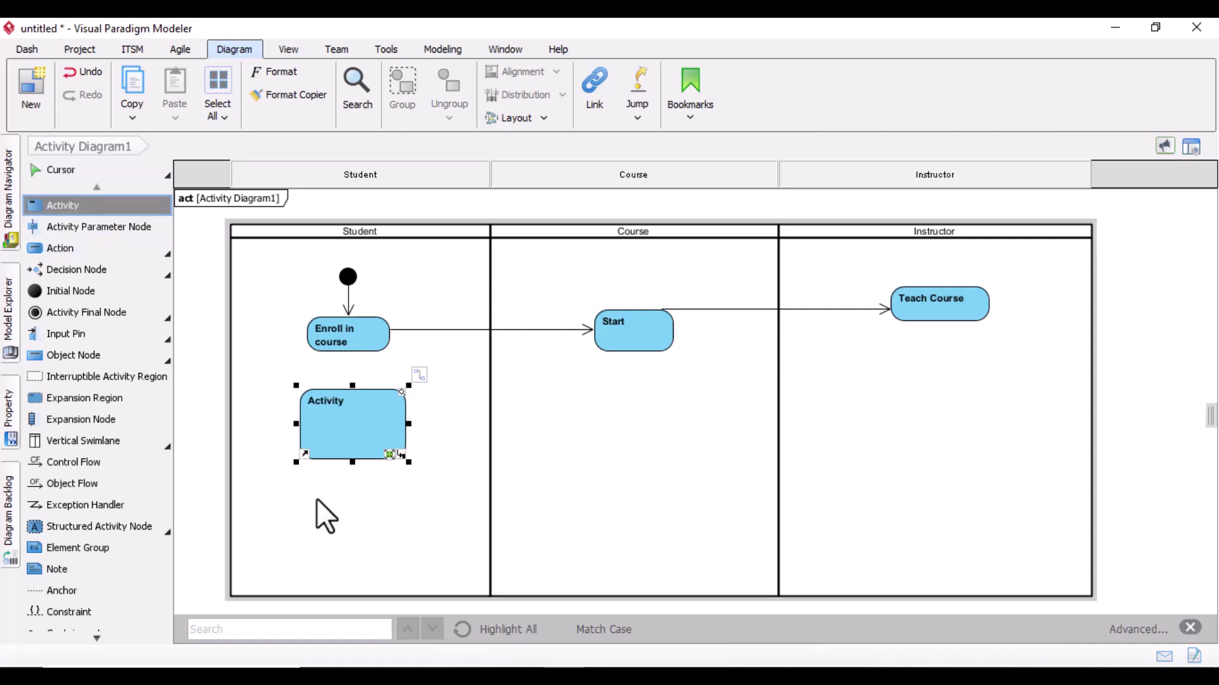
left_click_drag(304, 486, 404, 535)
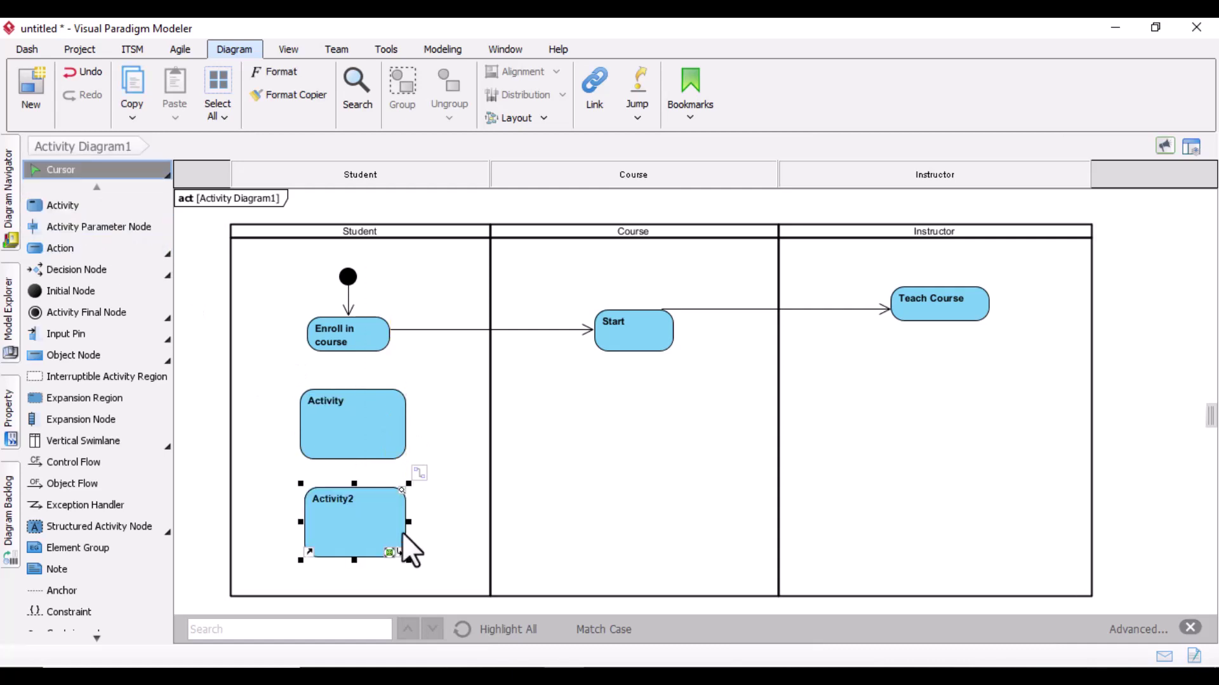
left_click(373, 448)
left_click_drag(408, 463, 377, 403)
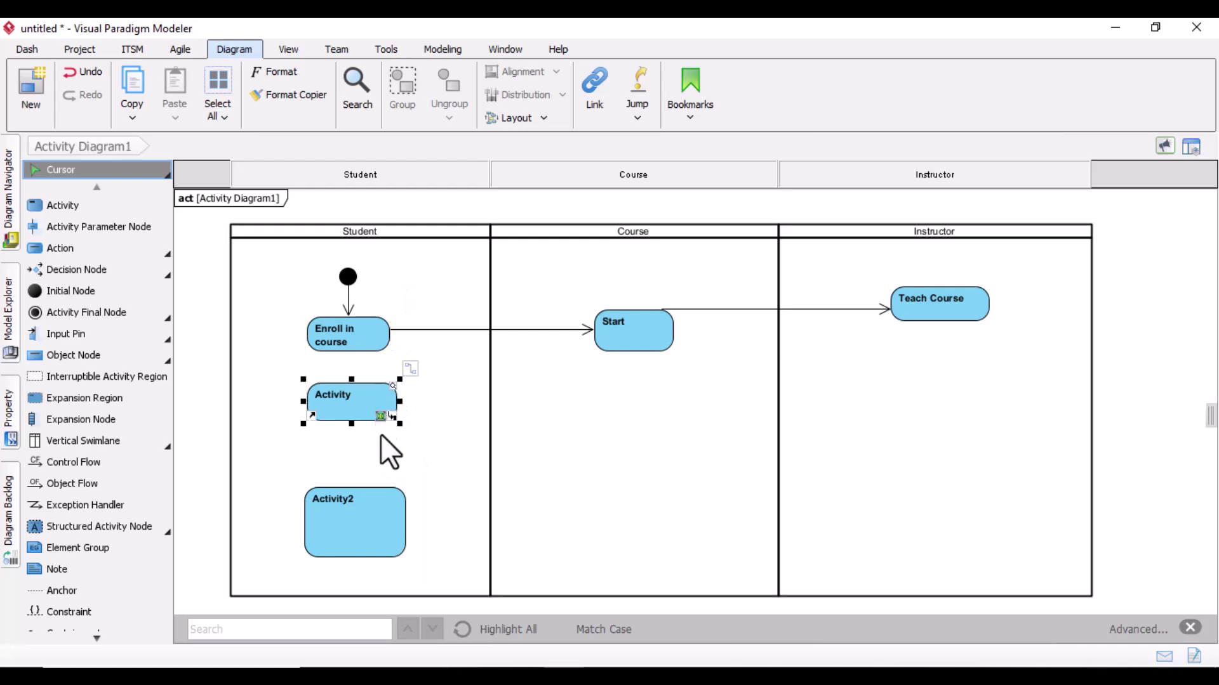
left_click_drag(371, 514, 368, 486)
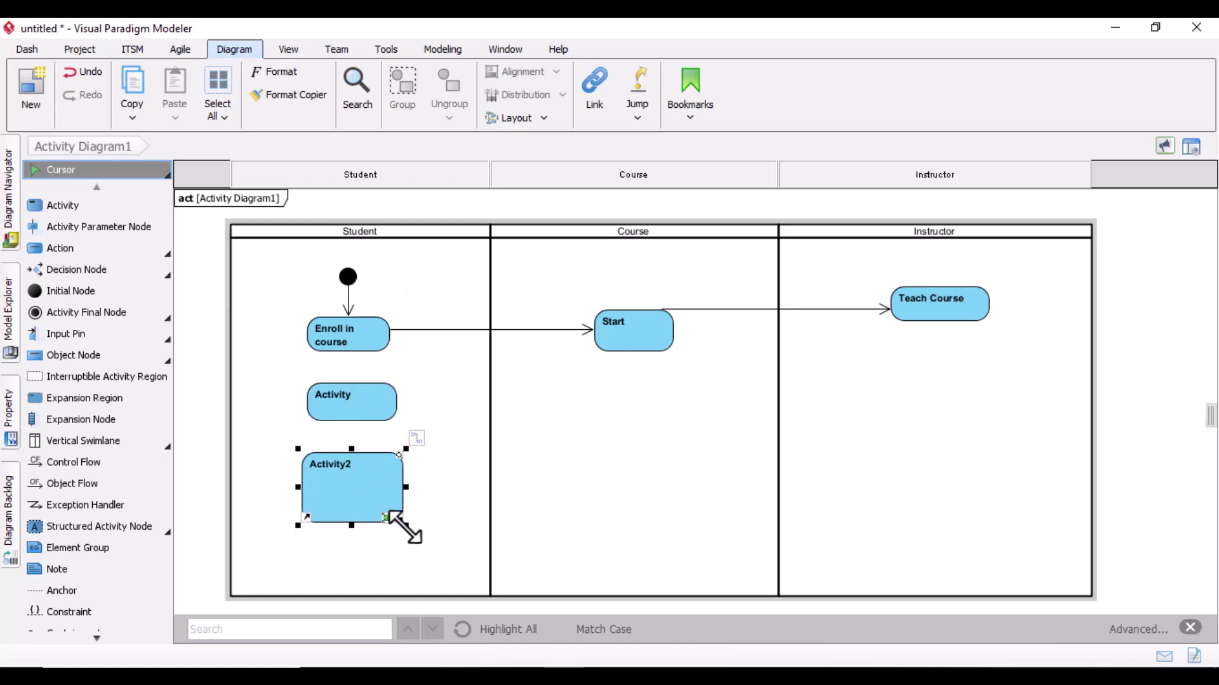
left_click_drag(404, 524, 399, 501)
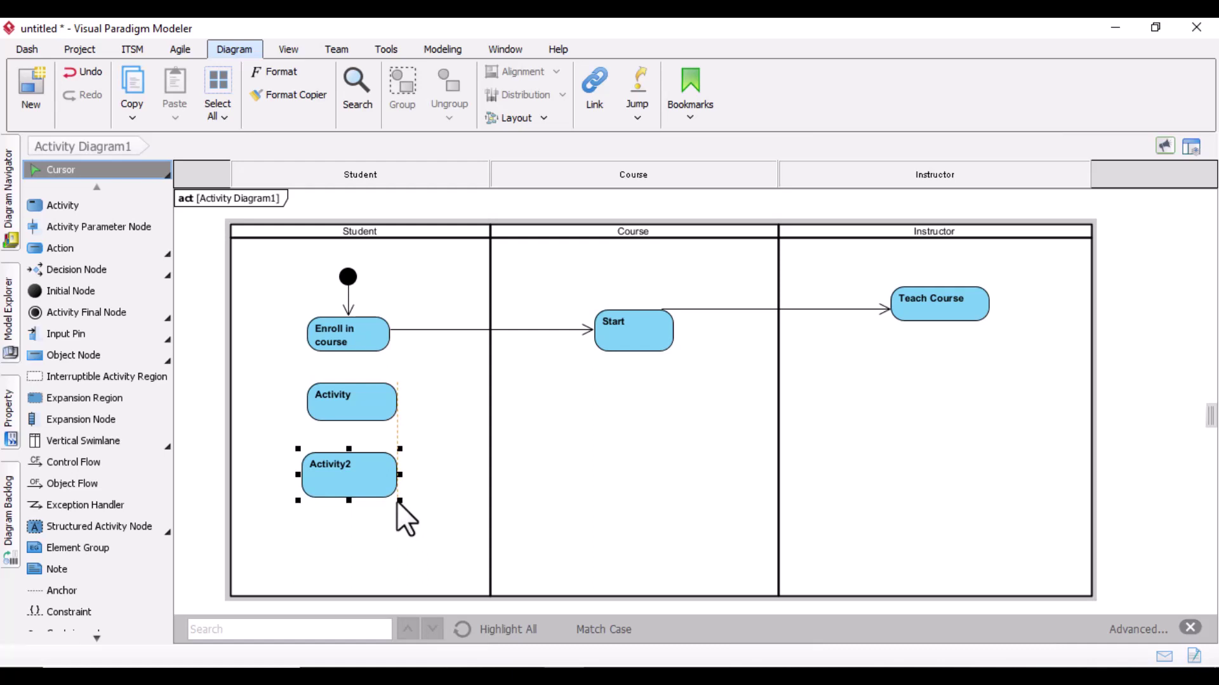
- Name the activity directly below "Enroll in course" as "Parcipate in course"
double_click(360, 405)
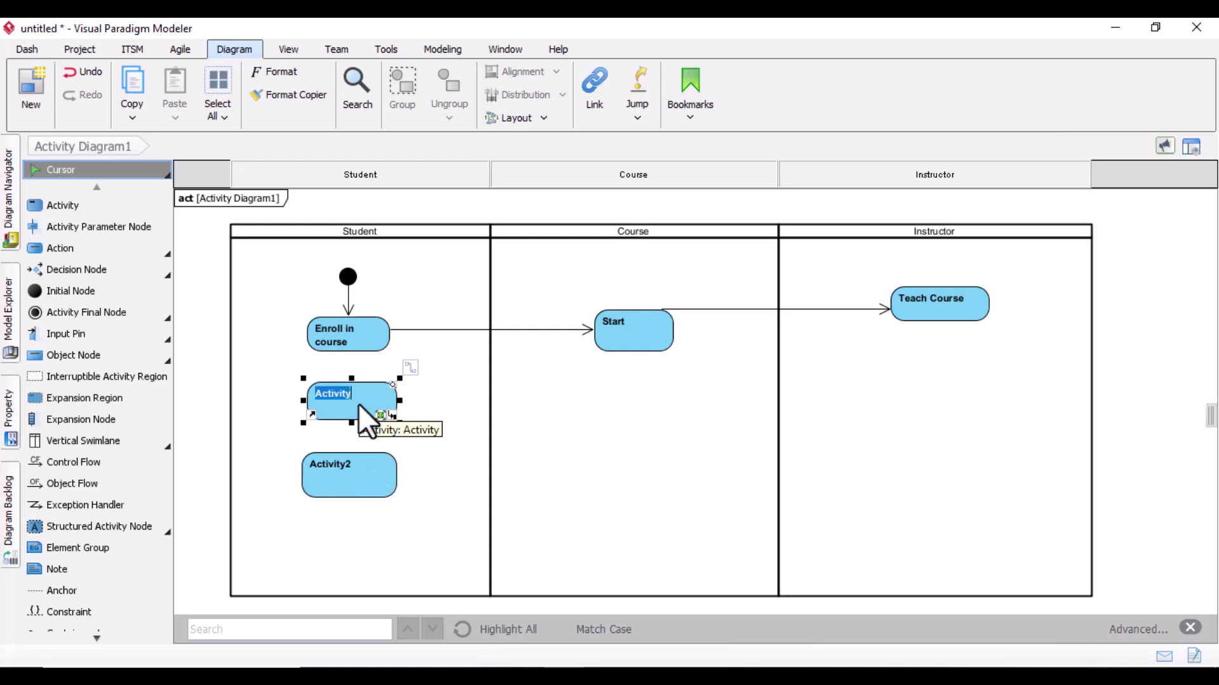
type("Parcipate in cours")
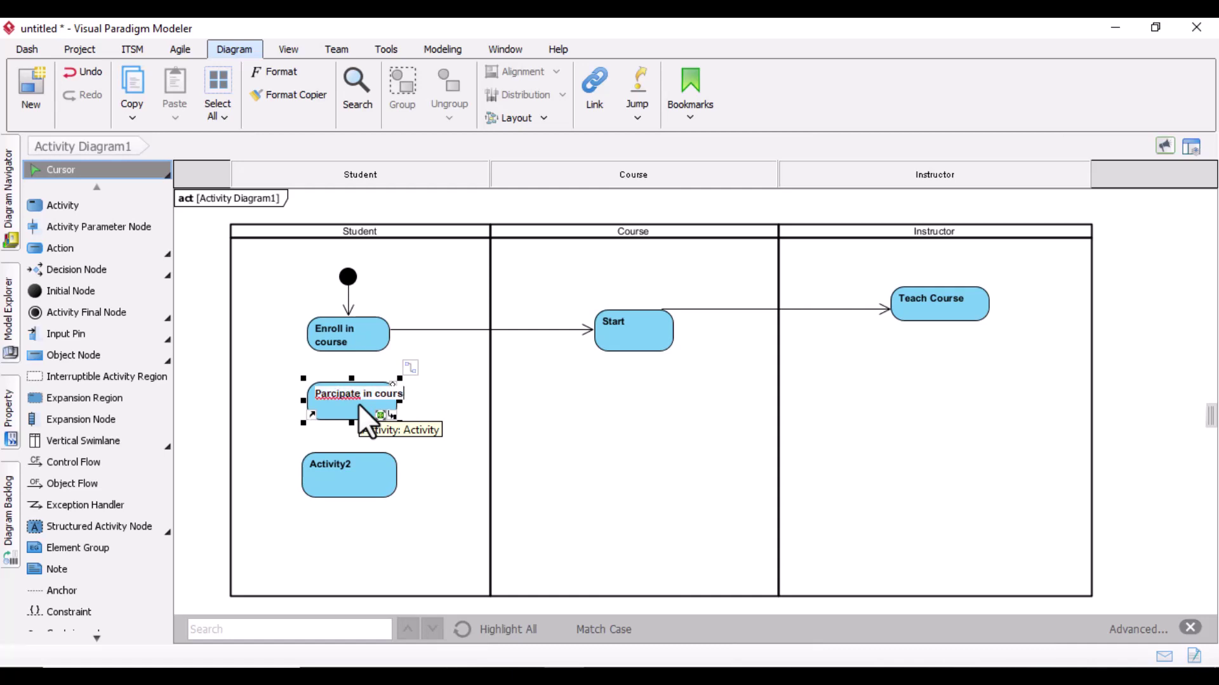
type("e")
left_click(379, 411)
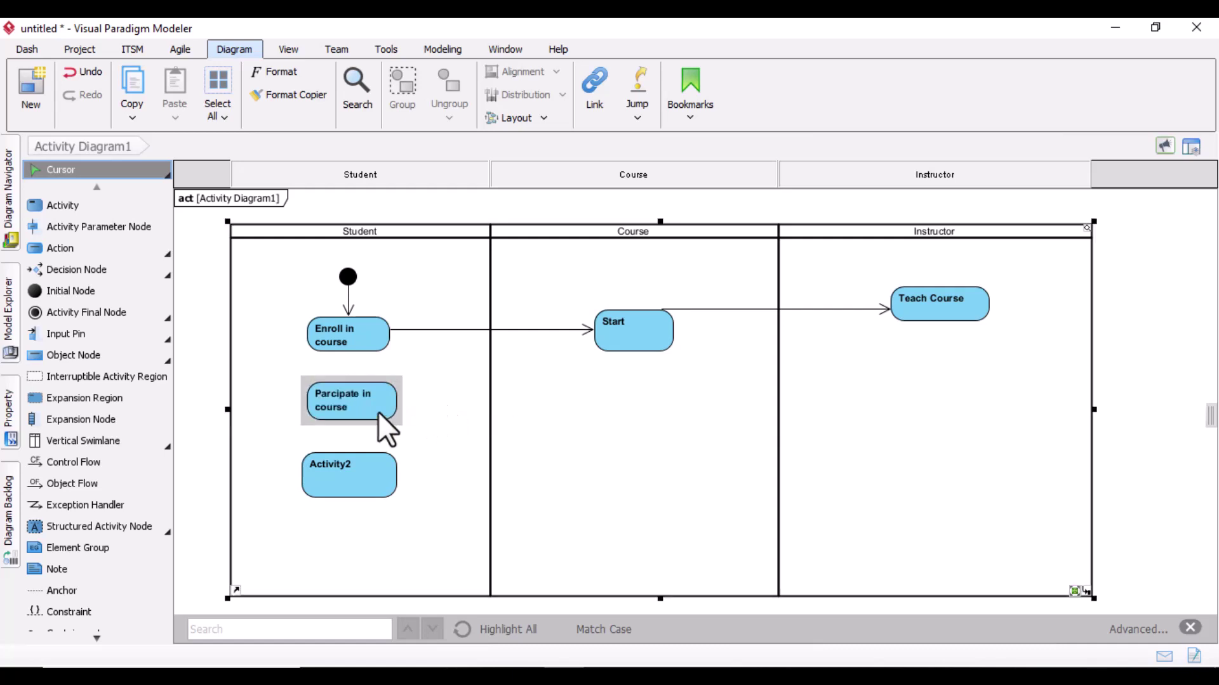
- Name the lowest activity in the Student lane "Complete Assignment"
left_click(357, 474)
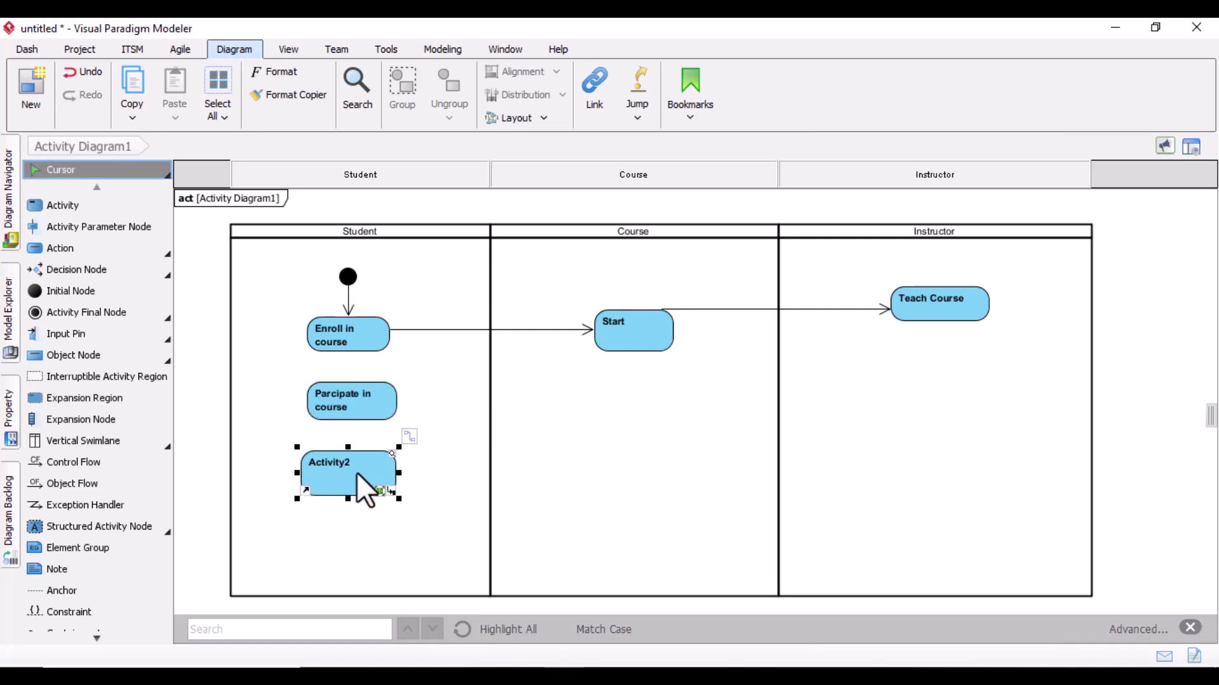
left_click(352, 462)
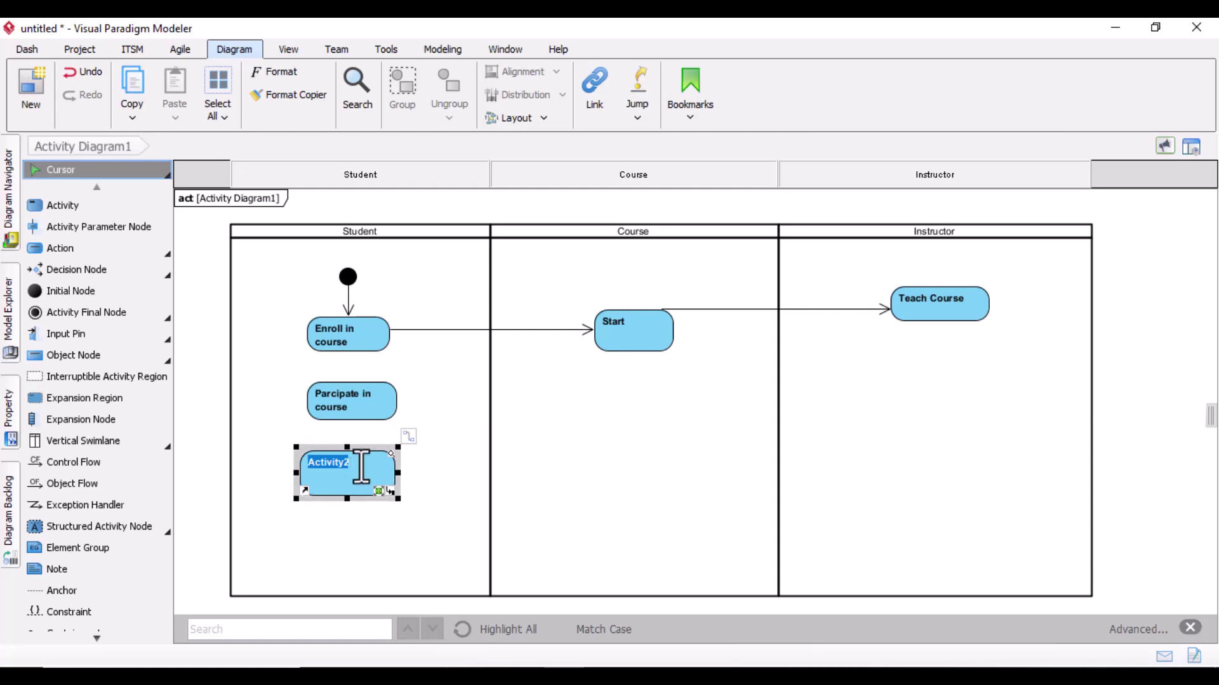
type("C")
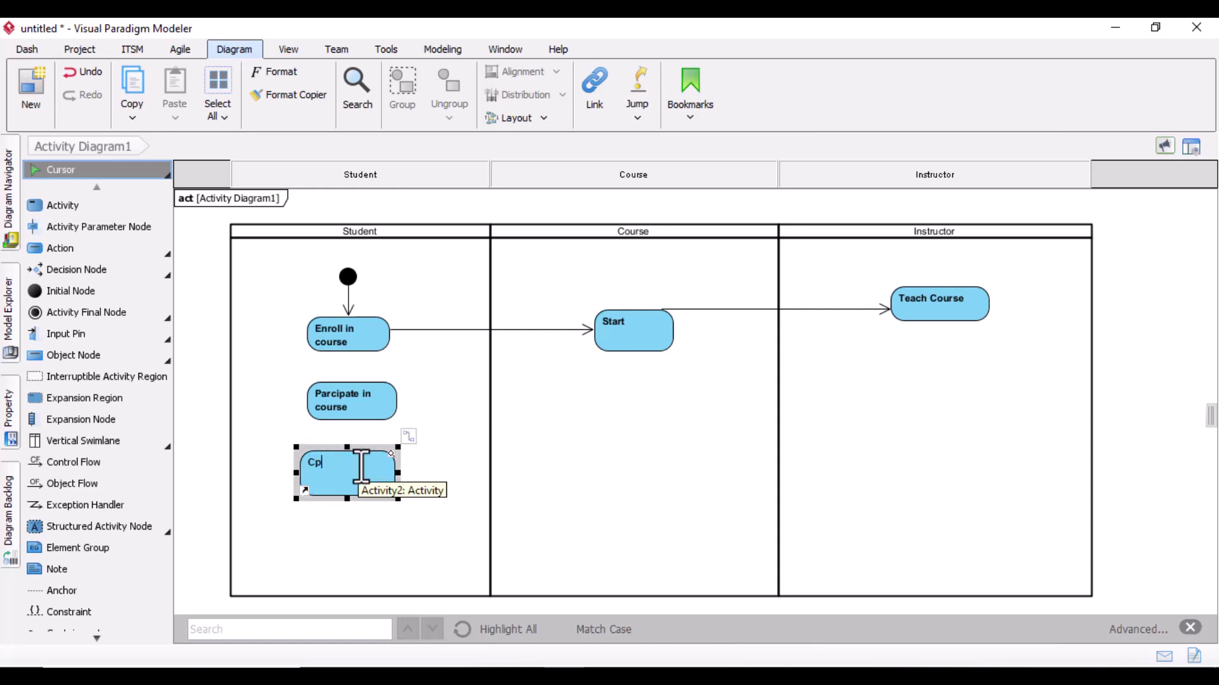
type("omplete Assign")
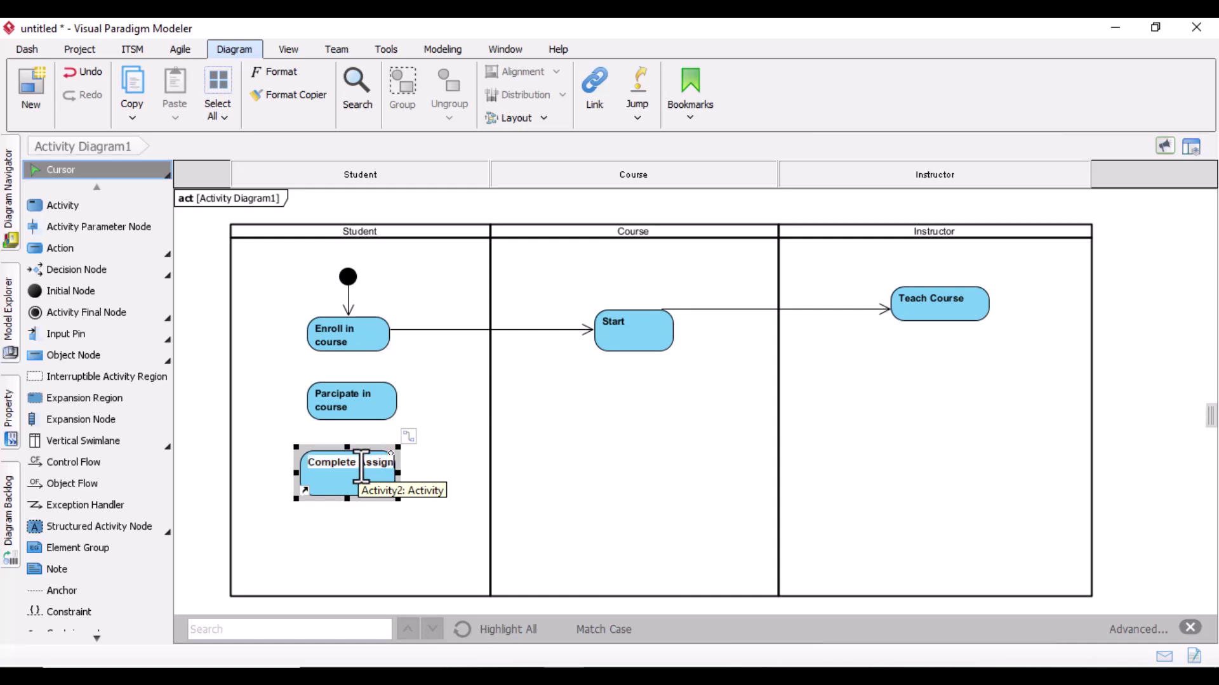
type("ment")
left_click(436, 456)
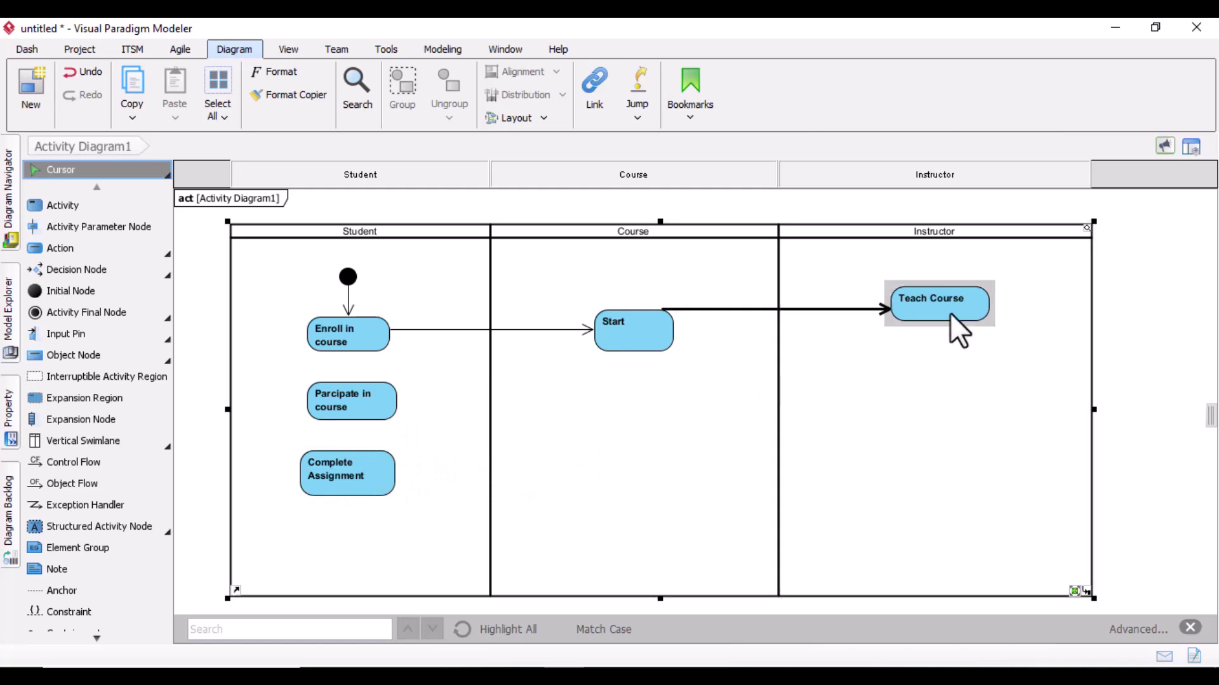
- Move "Teach Course" down level with "Start" and connect it to "Parcipate in course" with a control flow
left_click_drag(949, 312, 951, 335)
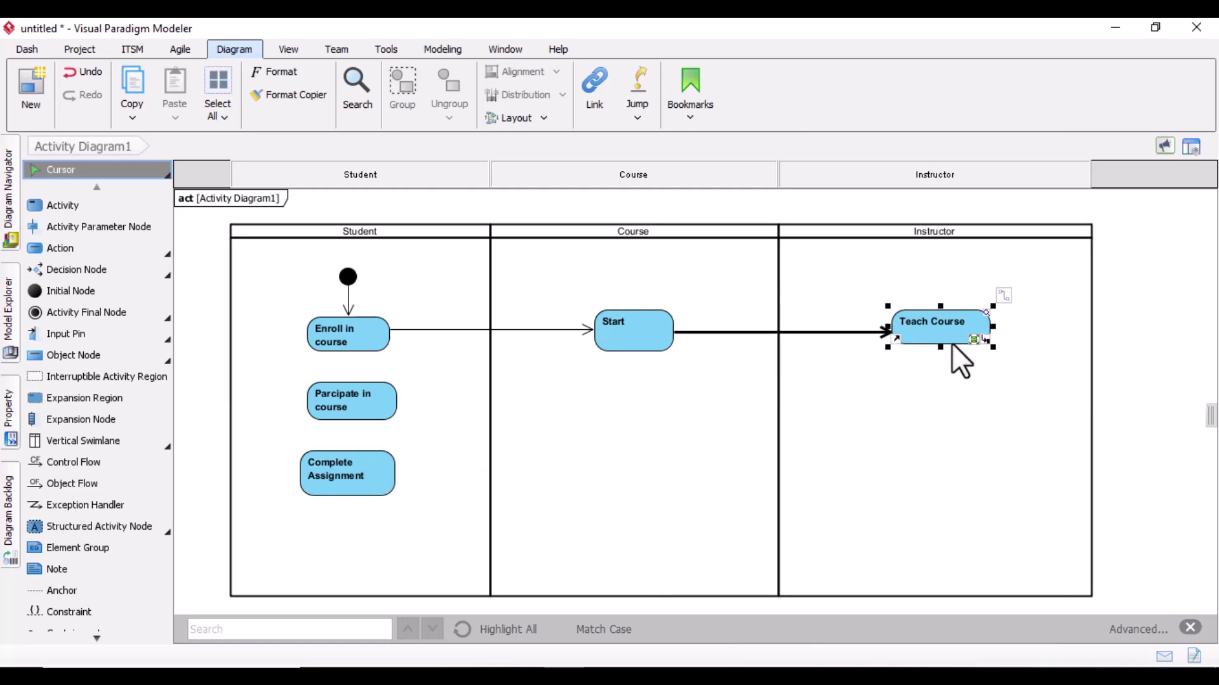
left_click(74, 462)
mouse_move(952, 340)
left_mouse_down()
mouse_move(954, 363)
mouse_move(835, 386)
mouse_move(396, 401)
left_mouse_up()
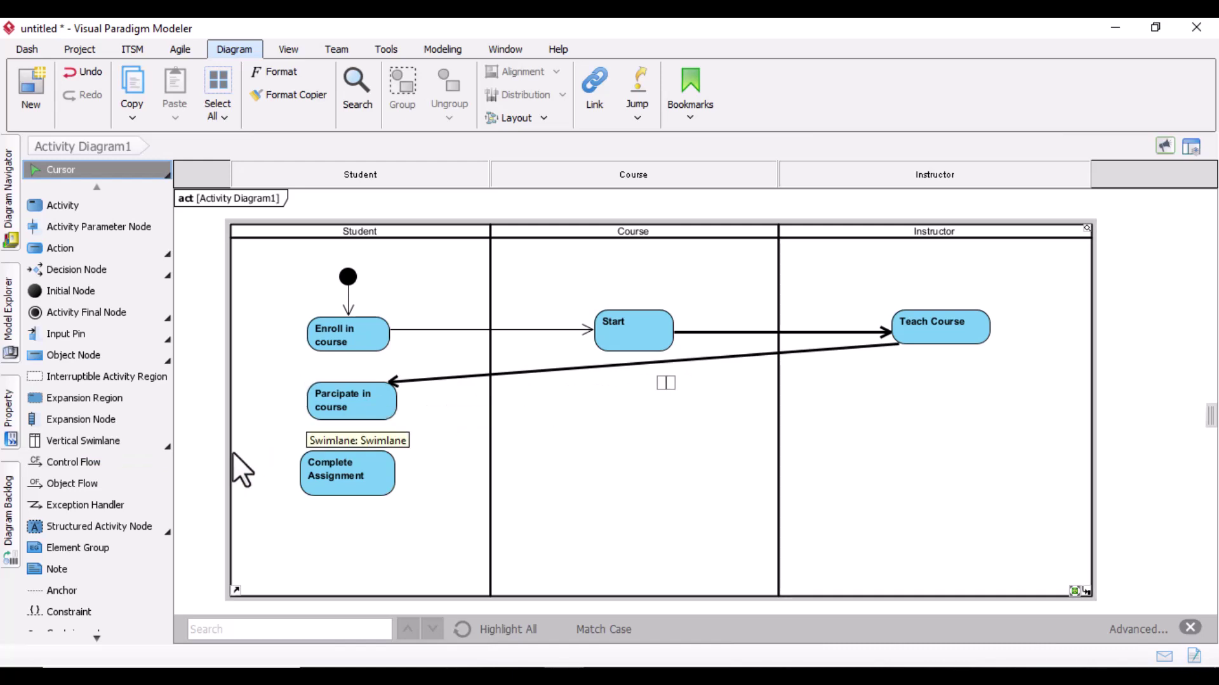
- Connect "Parcipate in course" to "Complete Assignment" with a control flow and dismiss the pinned-connector notice
left_click(78, 463)
left_click_drag(344, 418, 342, 452)
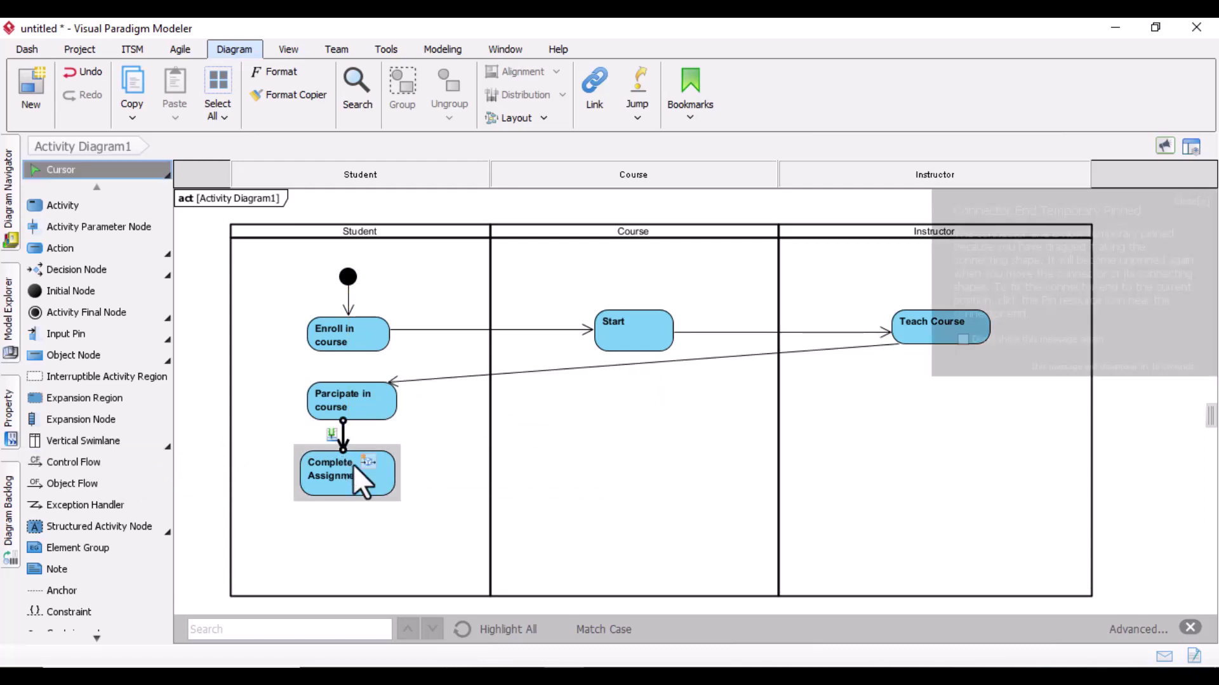
left_click(455, 439)
left_click(1190, 198)
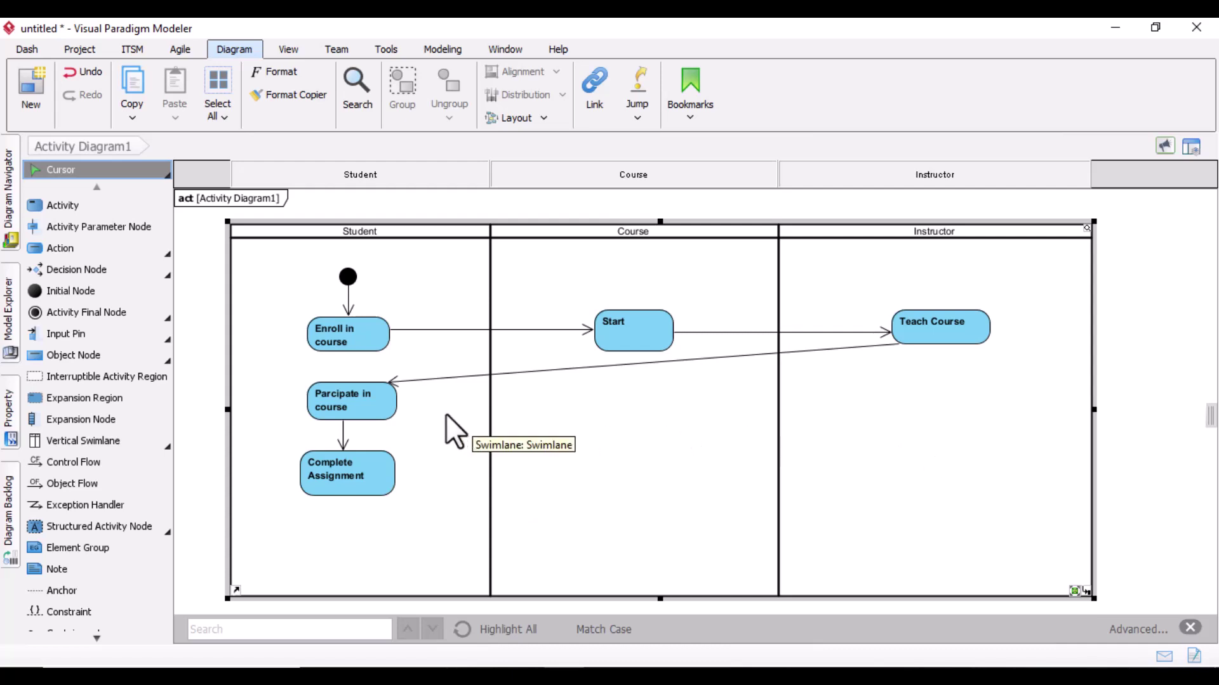
- Add a compact activity named "Grade Assignment" below "Teach Course" in the Instructor lane
left_click(62, 205)
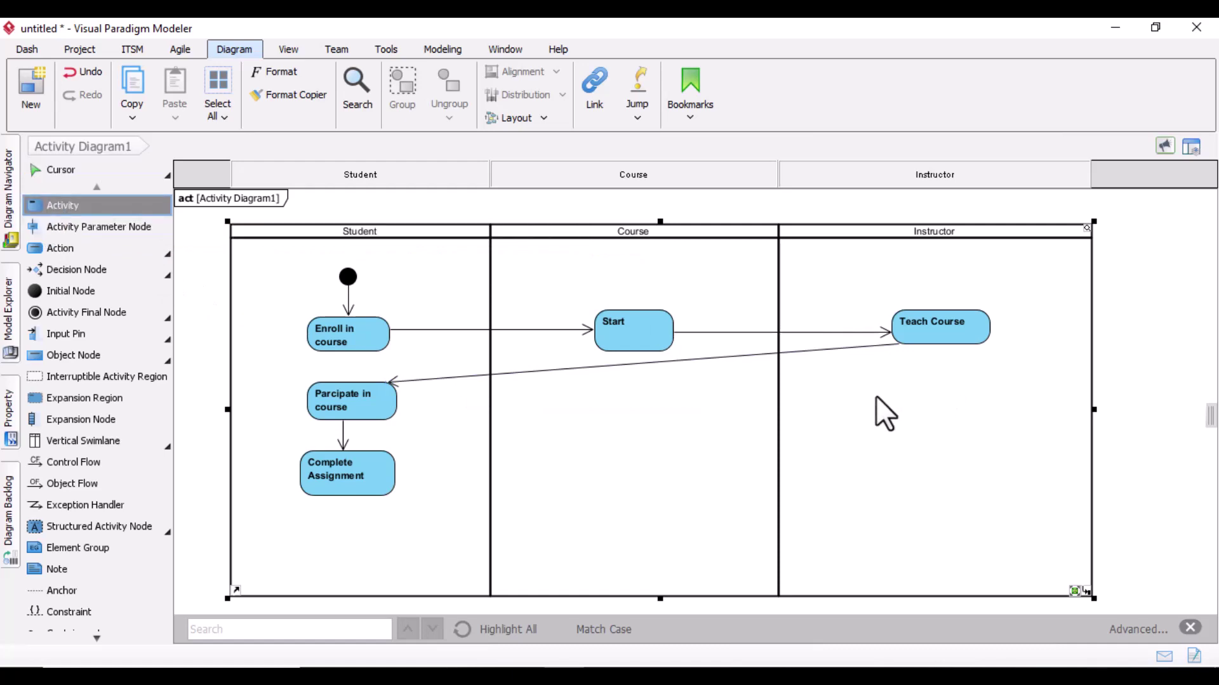
left_click_drag(923, 417, 1007, 437)
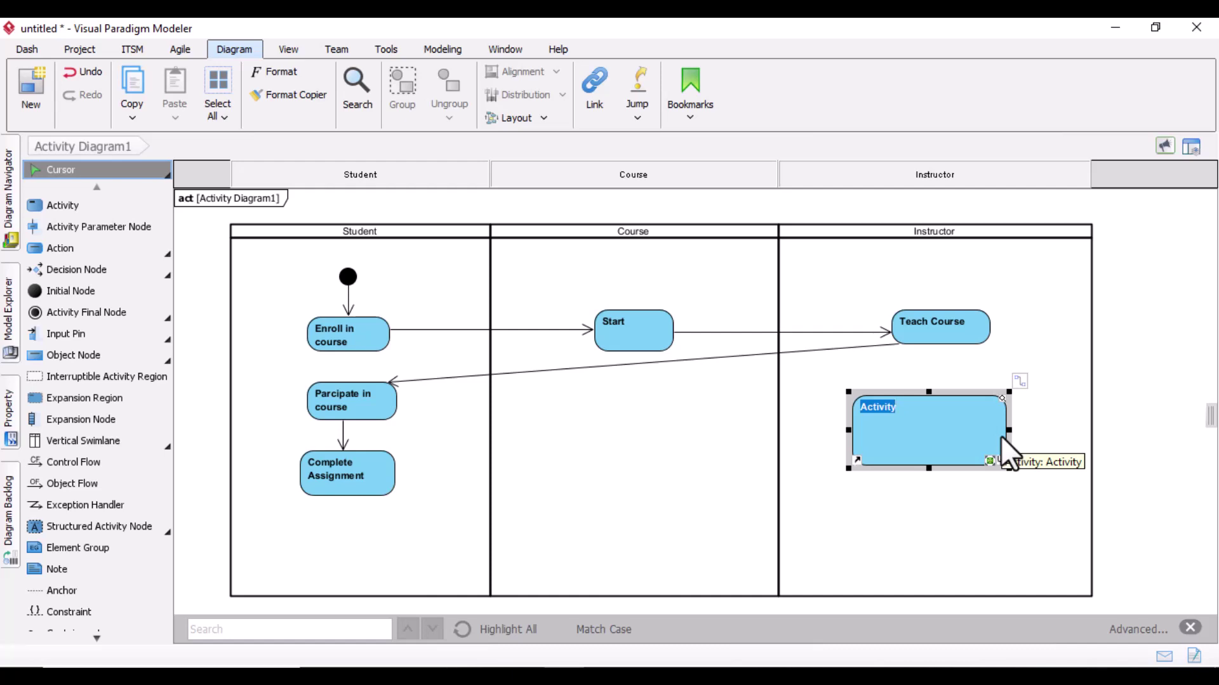
type("Grade Assignment")
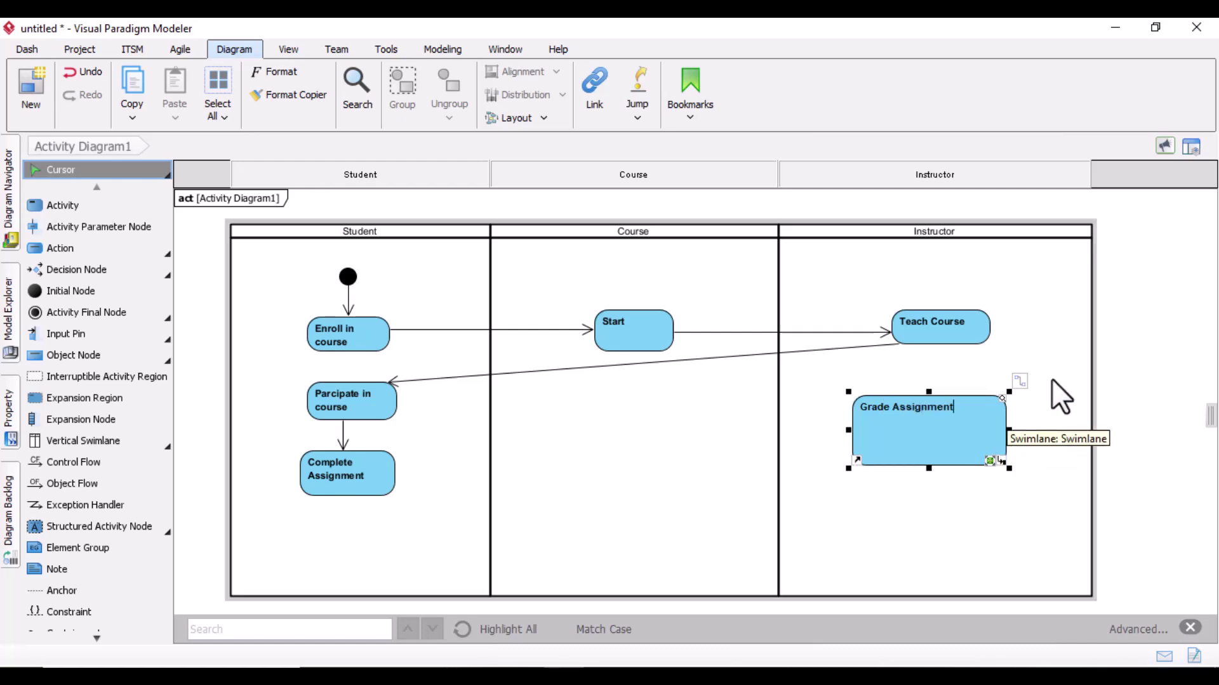
key("Return")
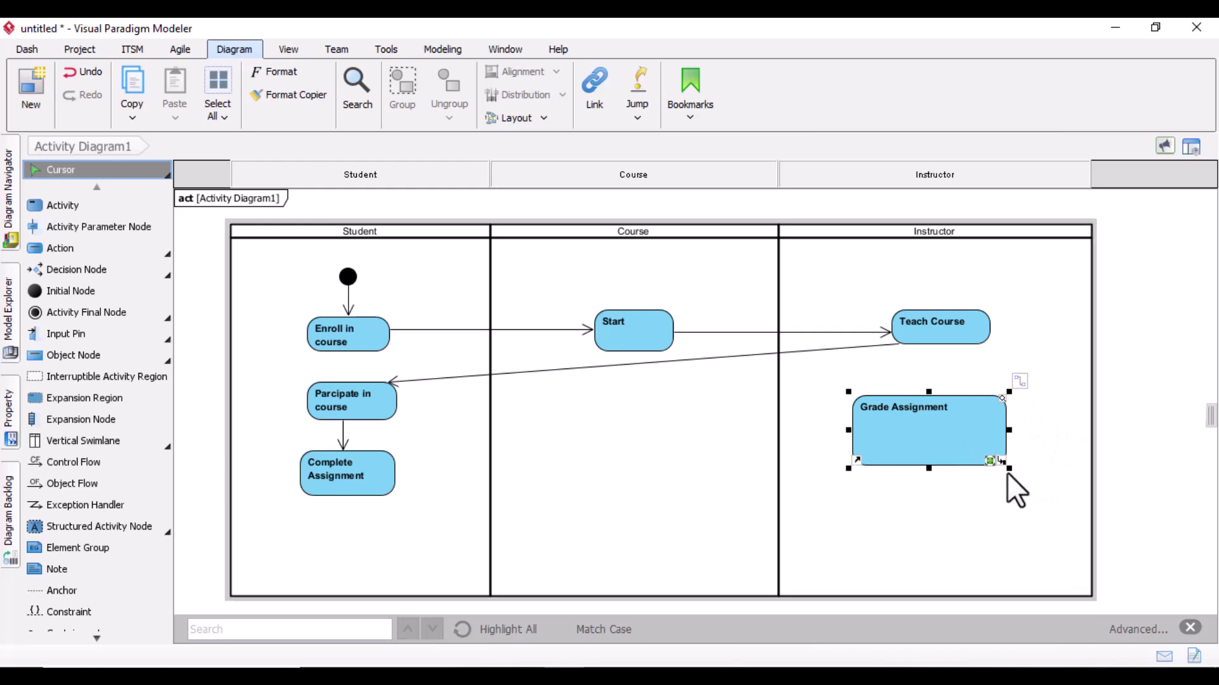
left_click_drag(1008, 468, 988, 400)
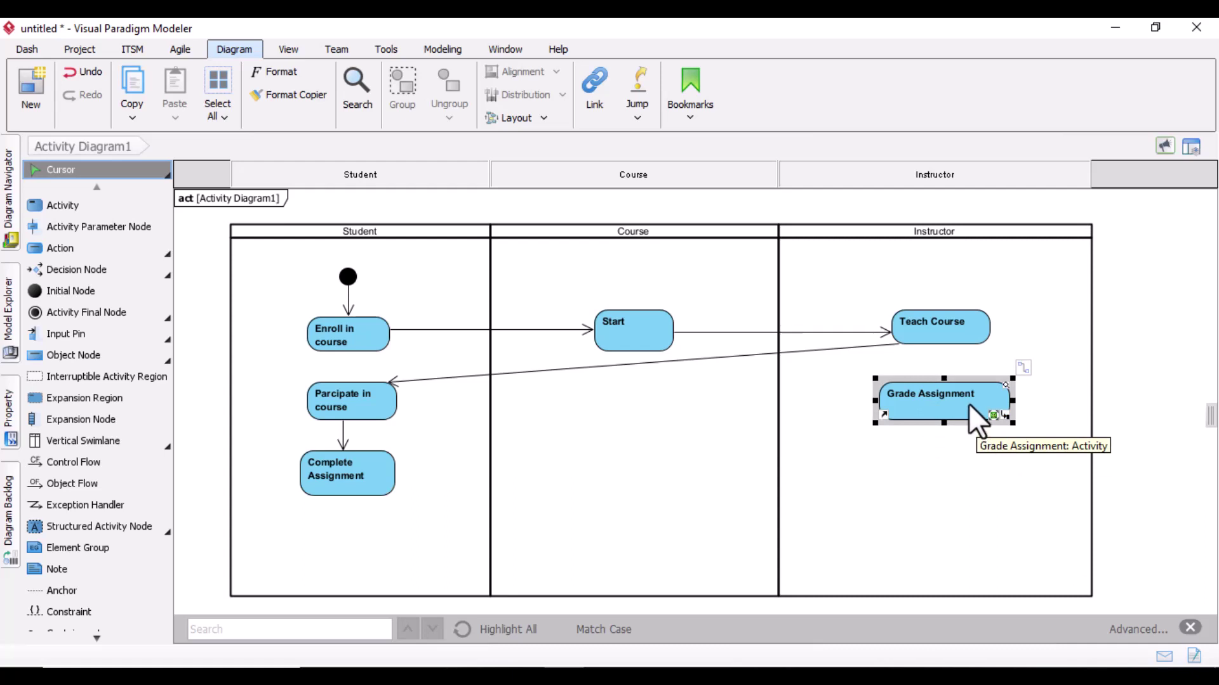
- Add a decision node named "Pass" and position it just below "Grade Assignment"
left_click(74, 270)
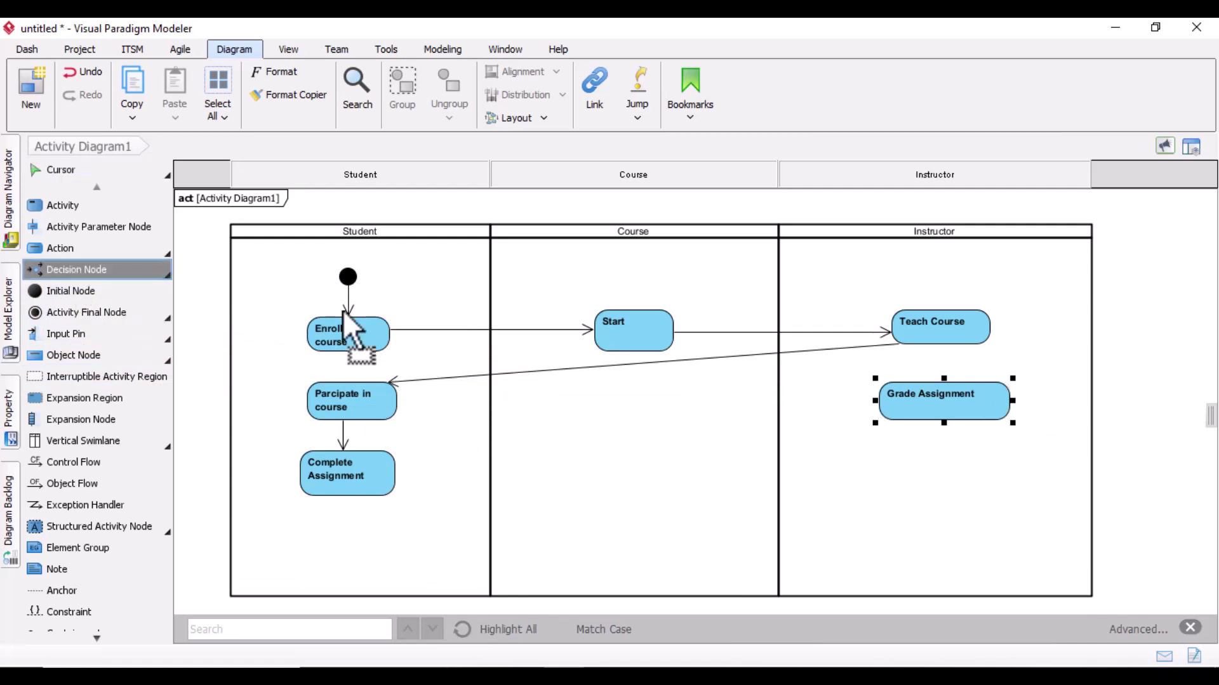
left_click(941, 455)
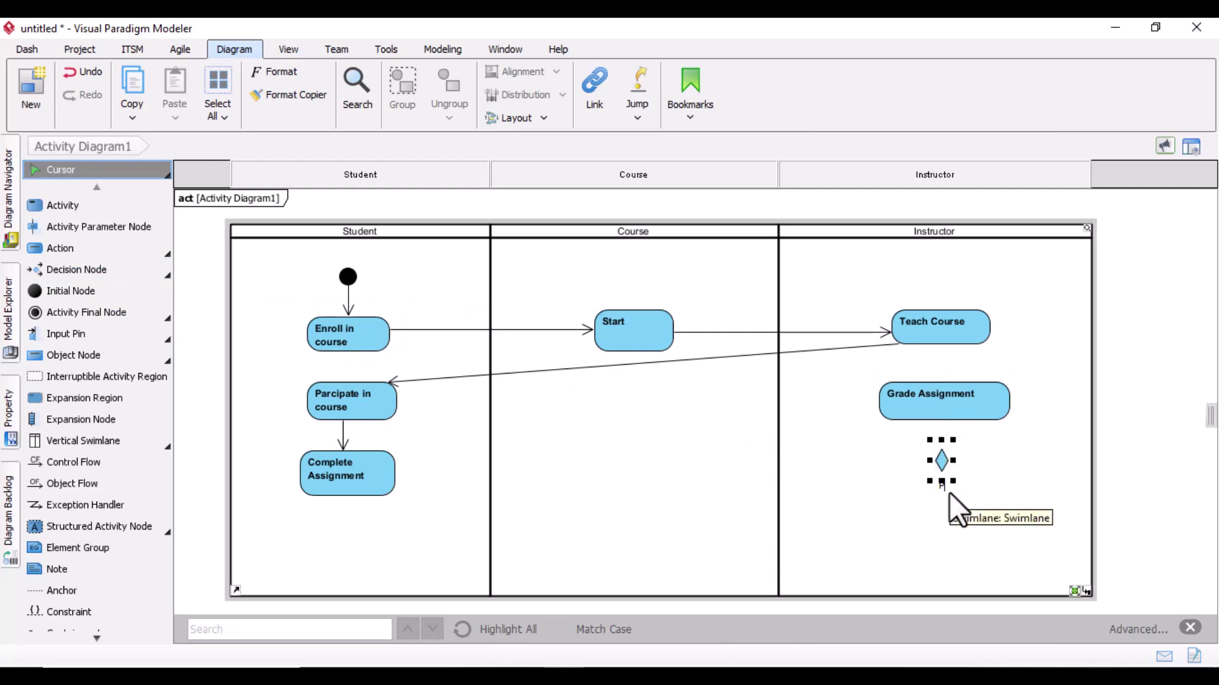
type("Pass")
left_click(993, 468)
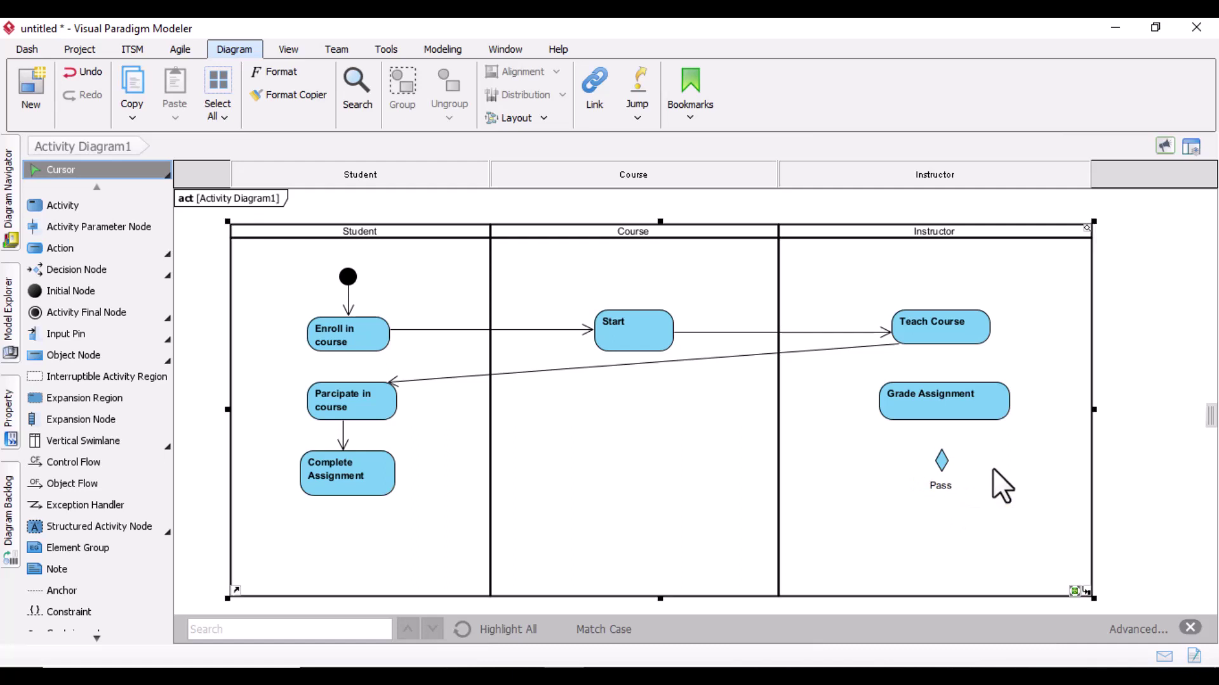
left_click_drag(945, 463, 946, 447)
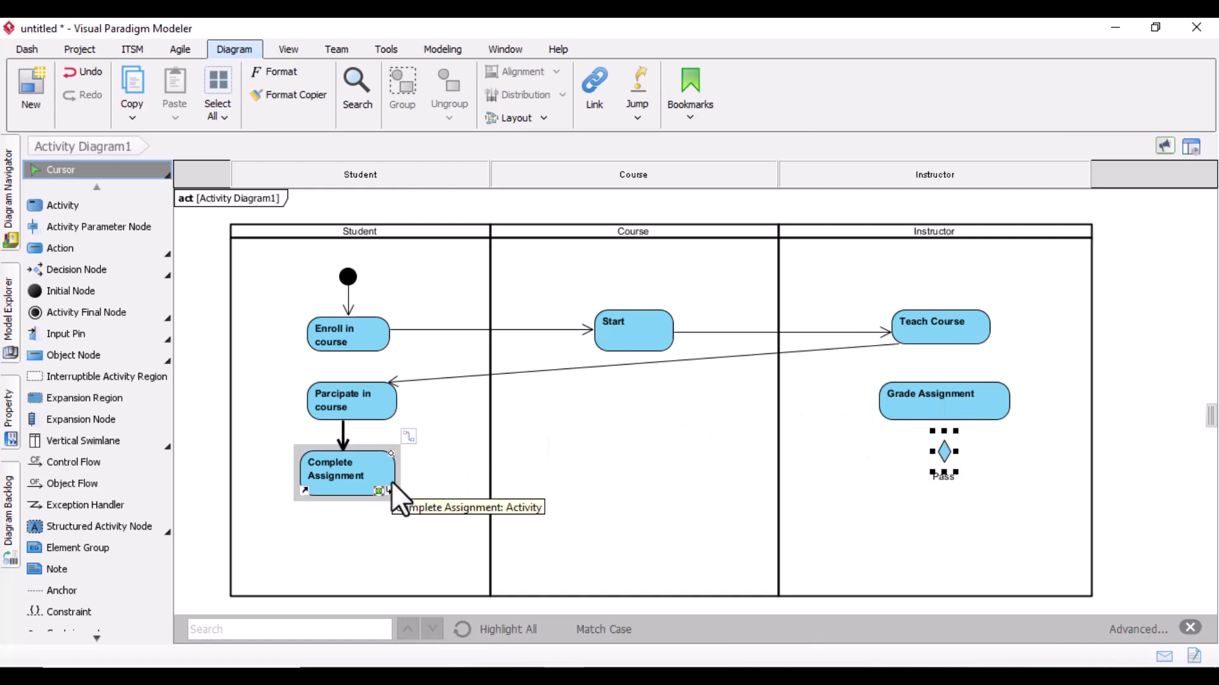
- Connect "Complete Assignment" to "Grade Assignment", and "Grade Assignment" to the "Pass" decision node, with control flows
left_click(71, 462)
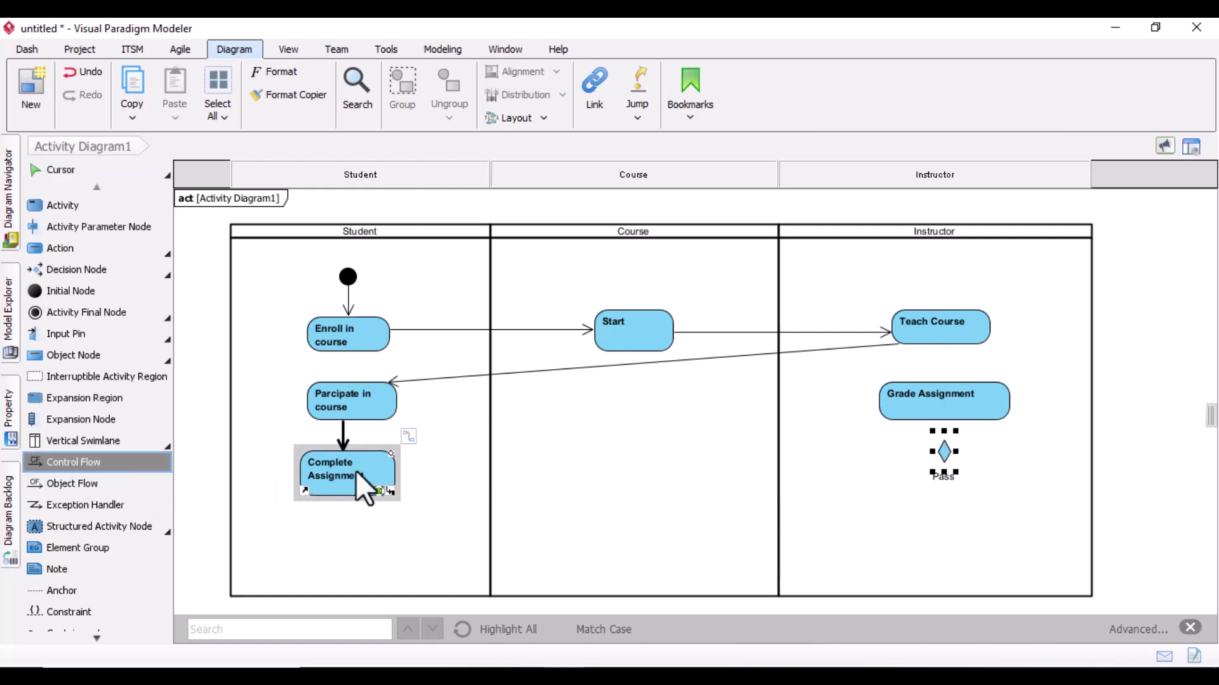
left_click_drag(355, 470, 881, 402)
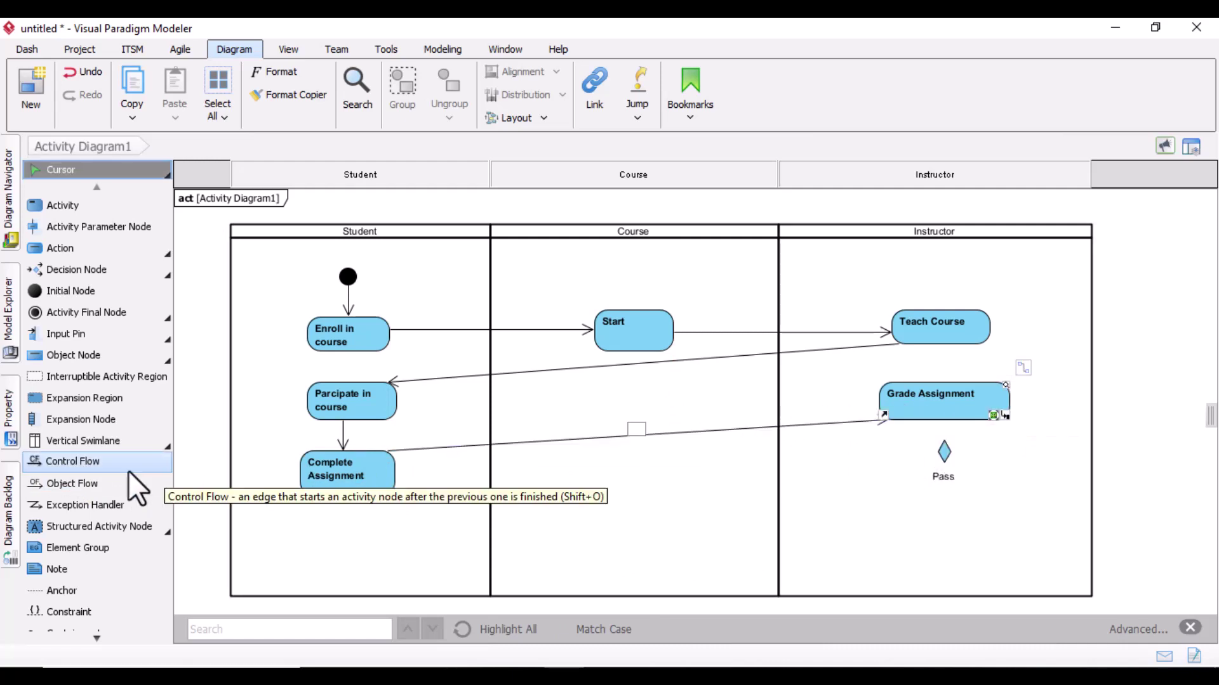
left_click(92, 462)
left_click_drag(951, 416, 942, 442)
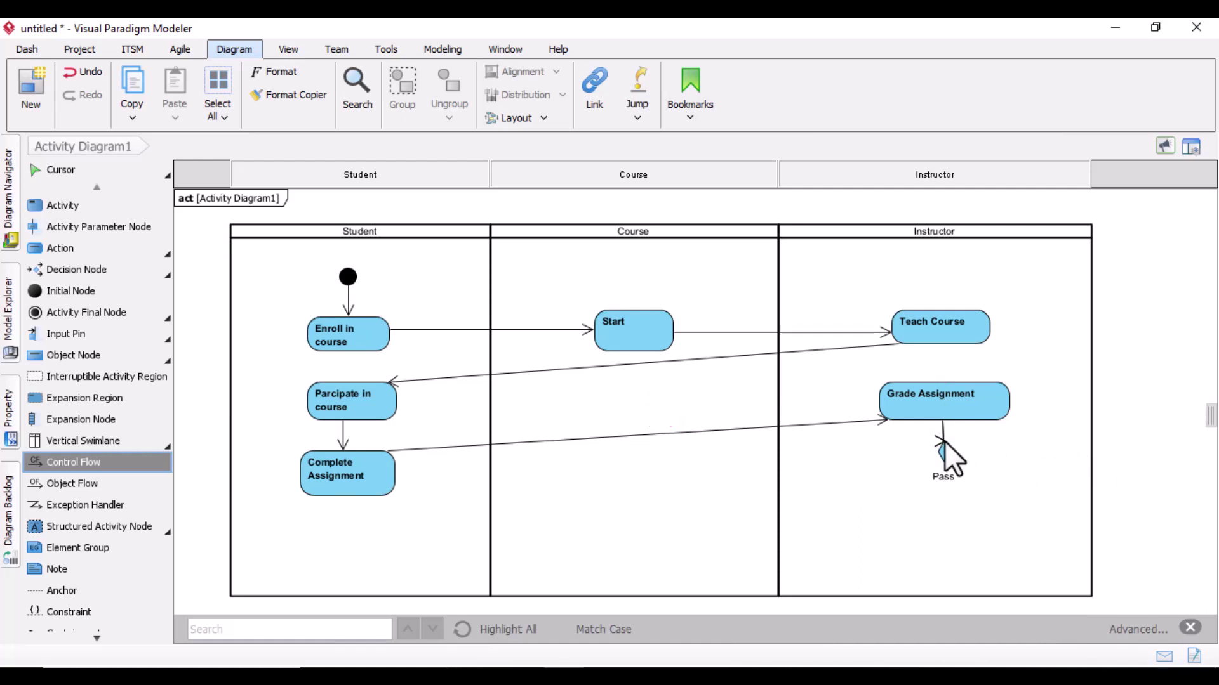
key("Escape")
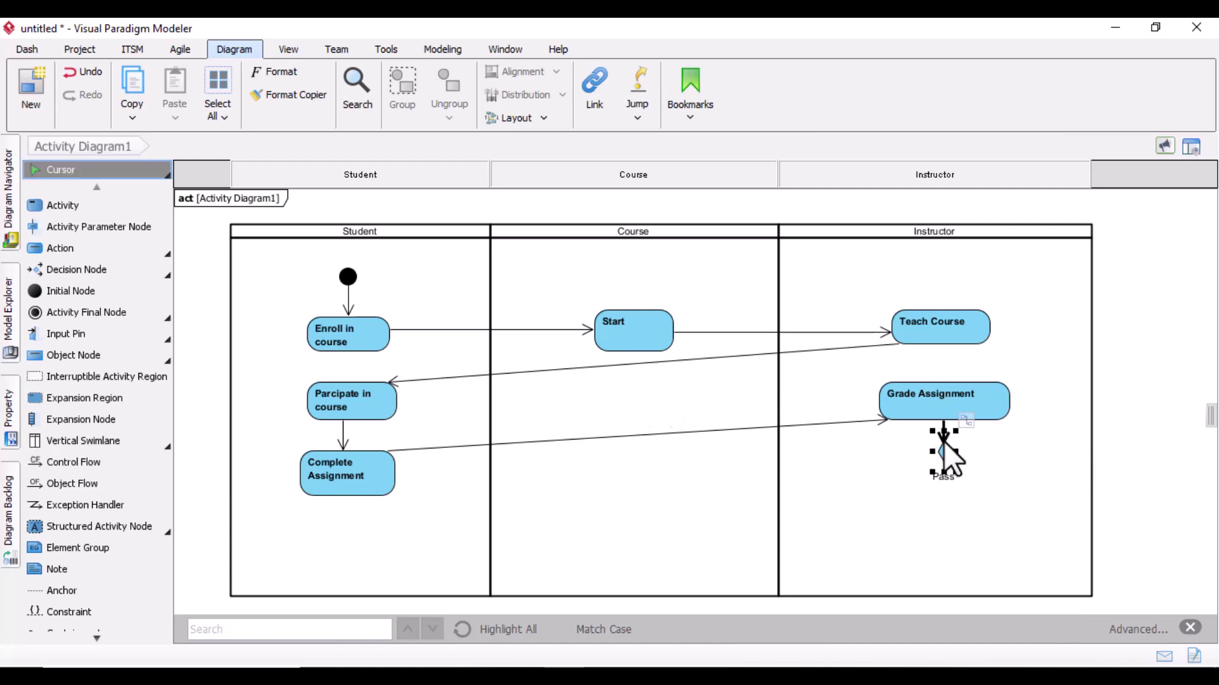
left_click(1075, 447)
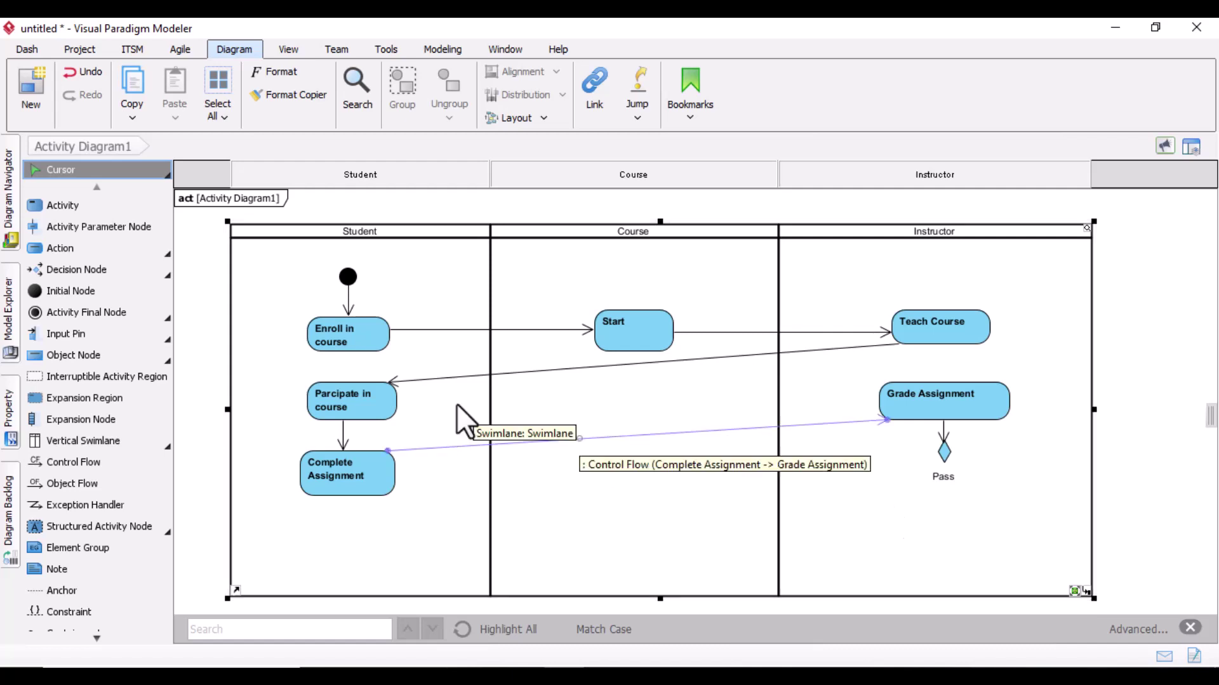
- Add a small activity named "Receive Certificate" below and to the left of the "Pass" decision node
left_click(64, 206)
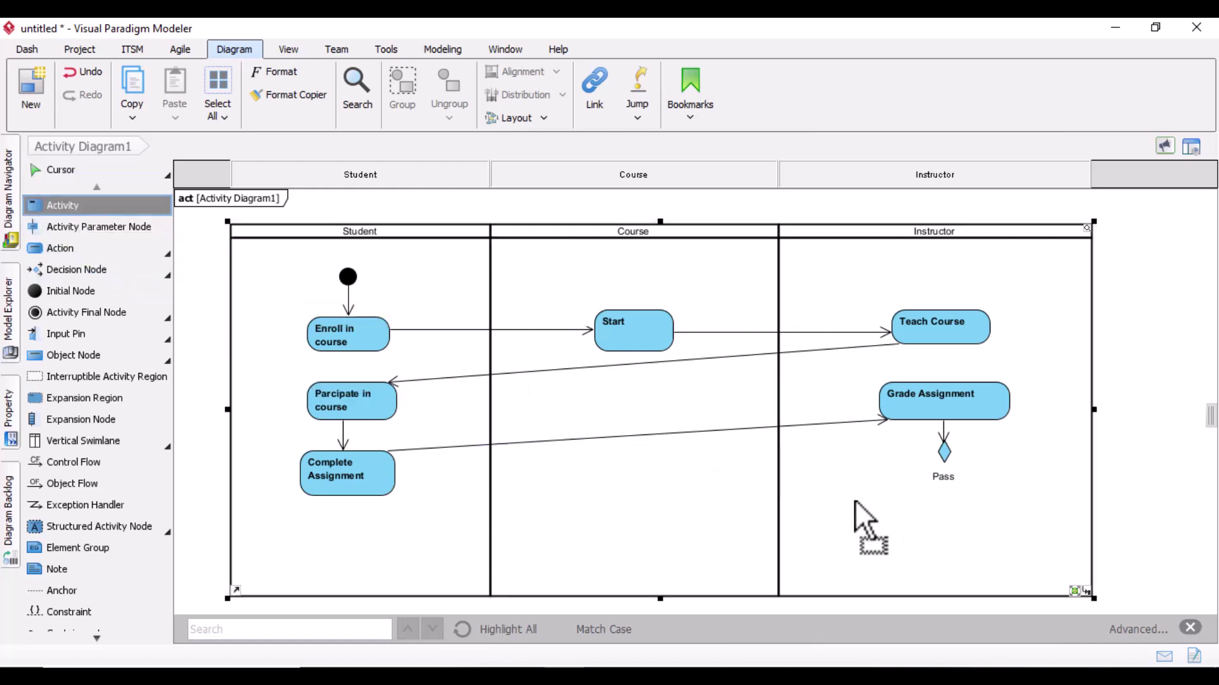
left_click_drag(852, 499, 946, 574)
key("Return")
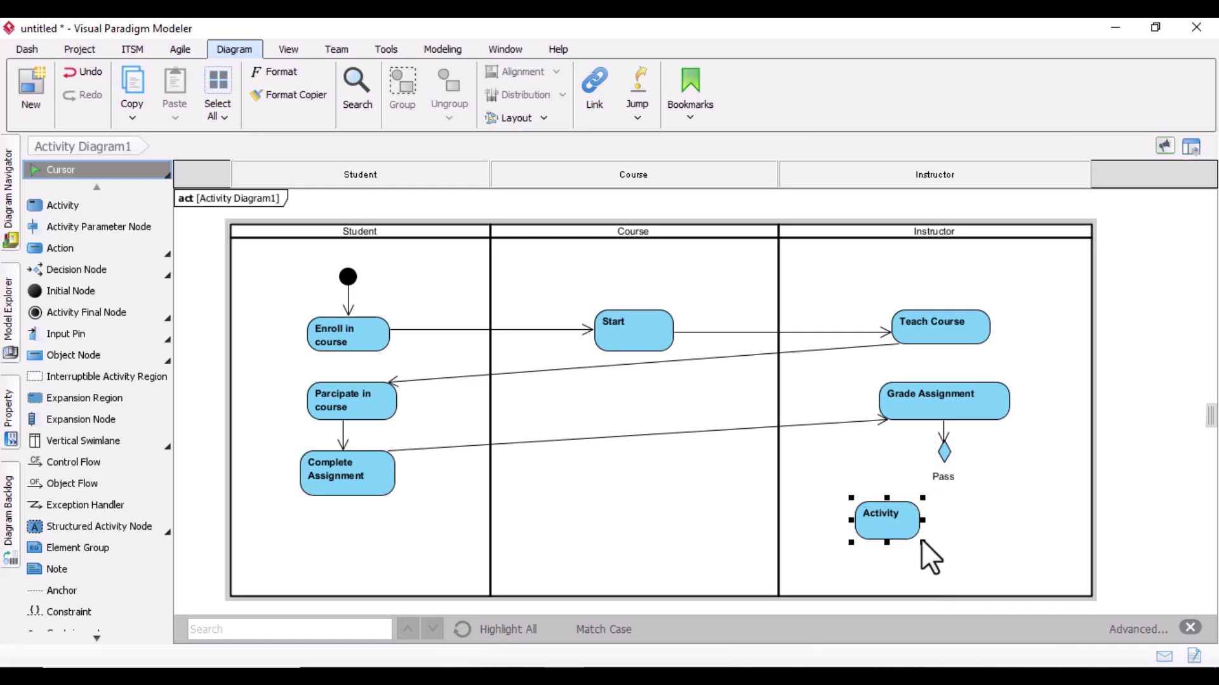
left_click_drag(894, 526, 866, 516)
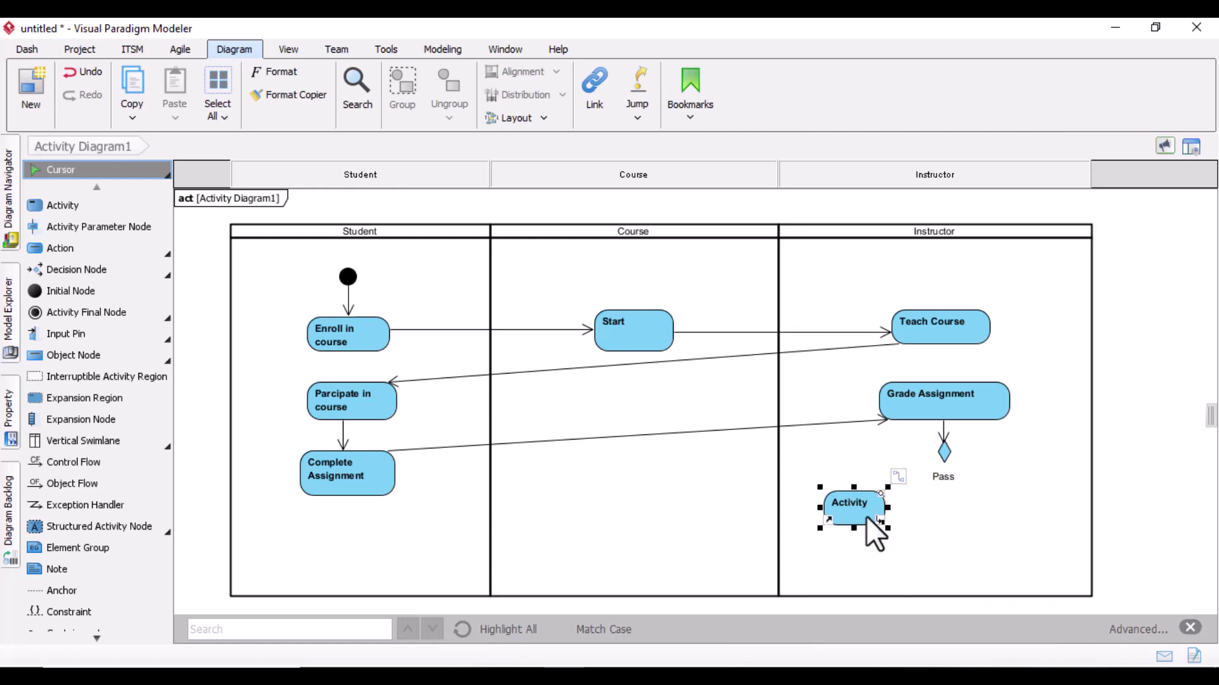
type("Receive Ce")
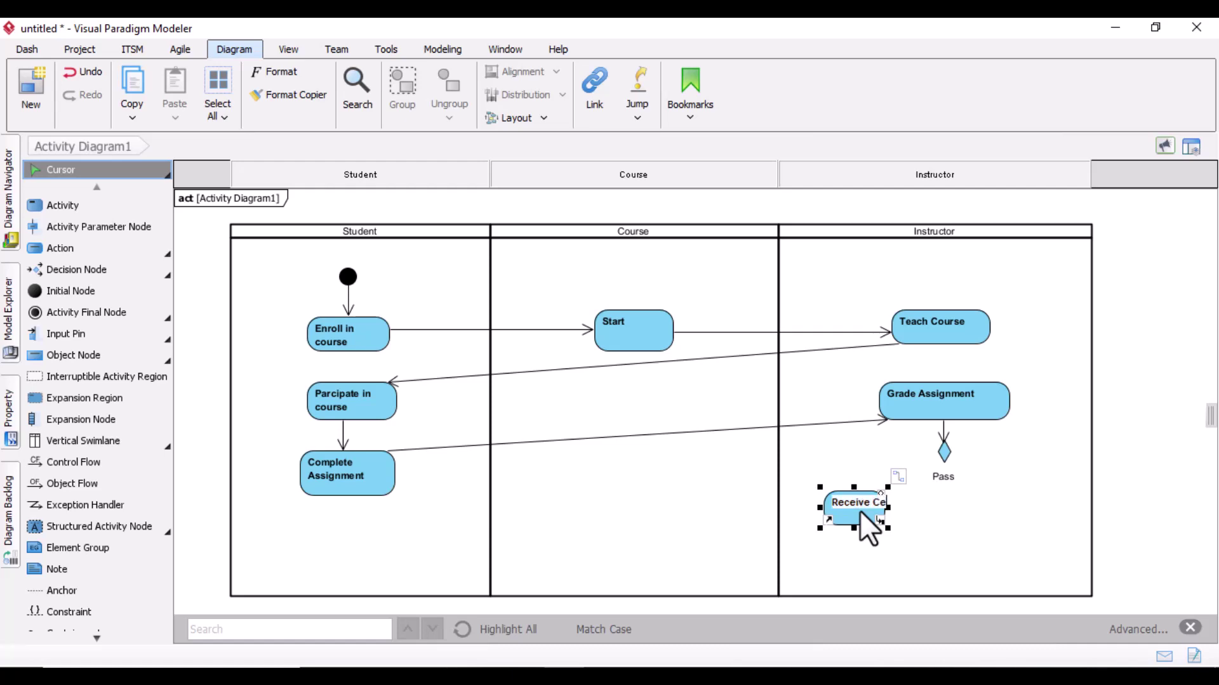
type("rtificate")
left_click(974, 535)
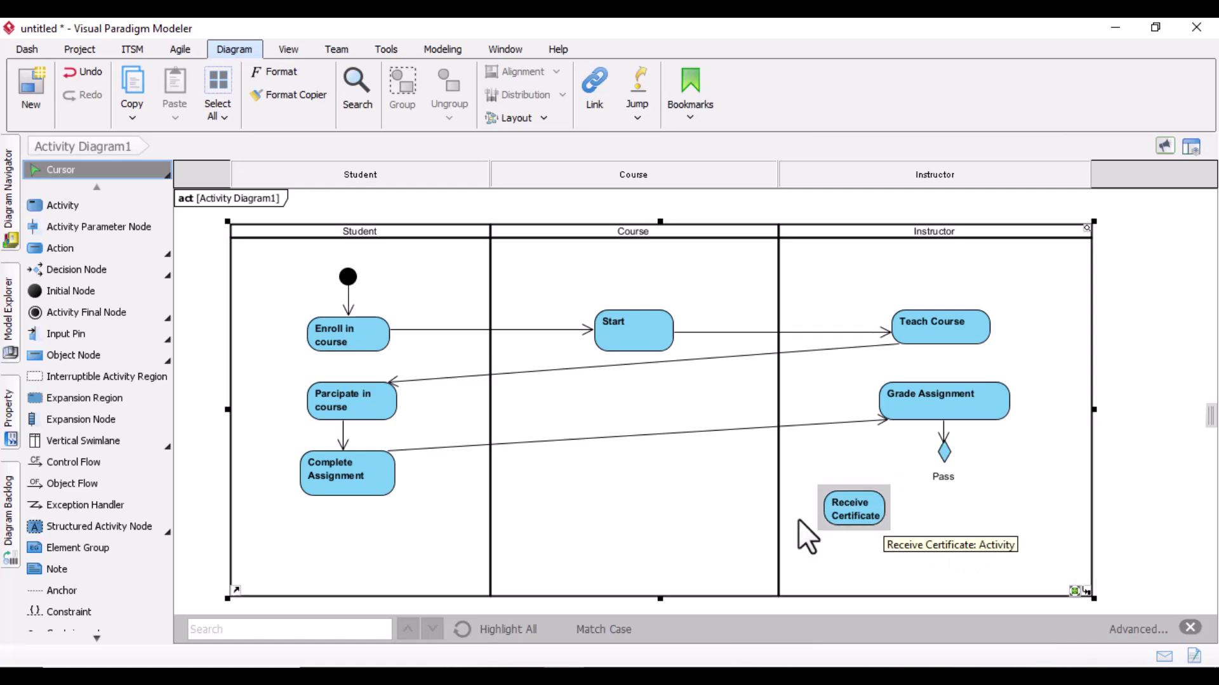
- Add a small activity named "Retake course" below and to the right of the "Pass" decision node
left_click(66, 205)
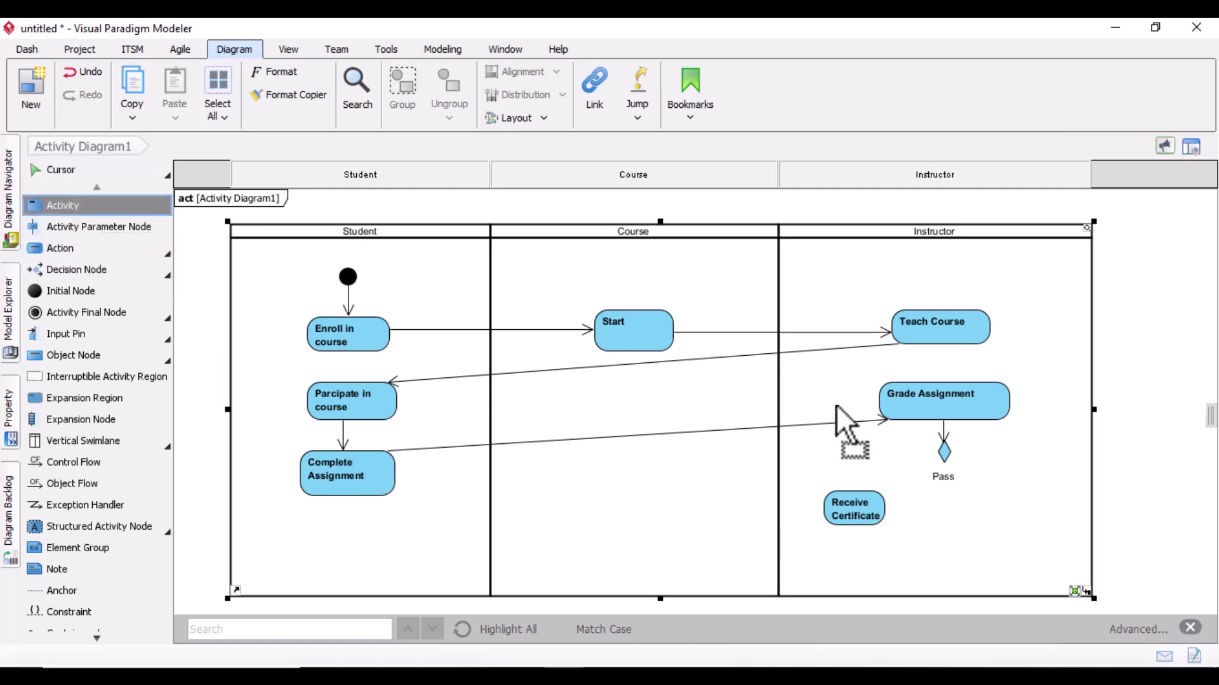
left_click(983, 505)
left_click_drag(1074, 579, 1038, 509)
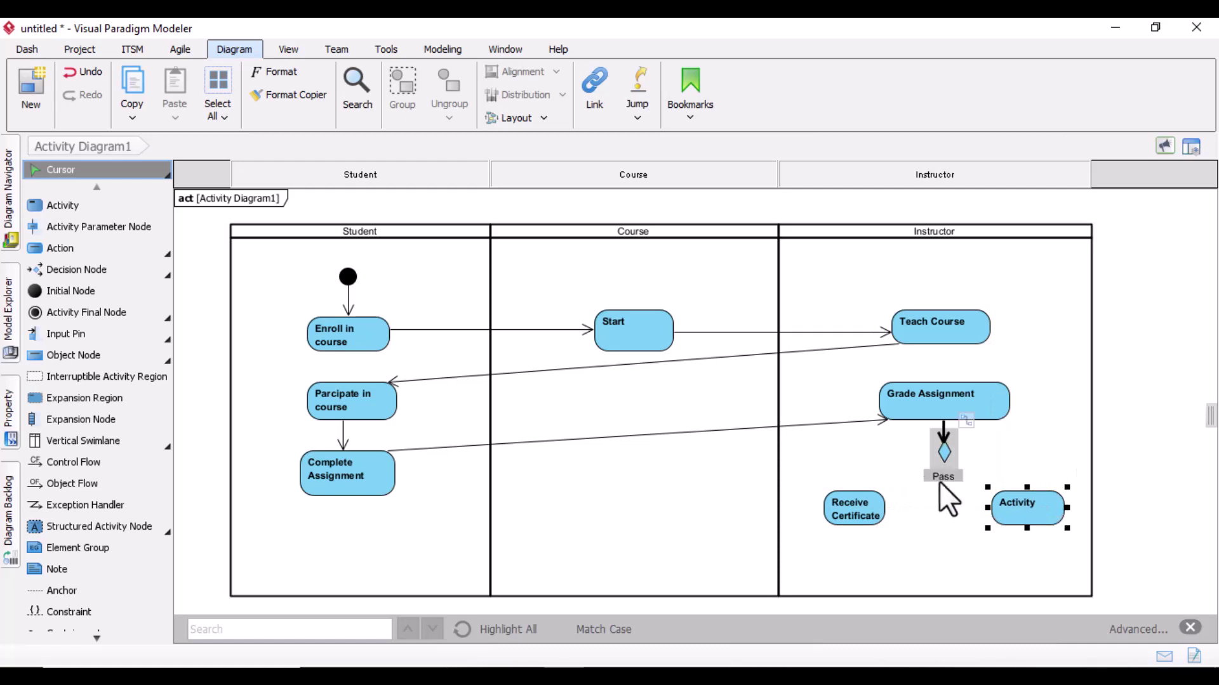
double_click(1029, 509)
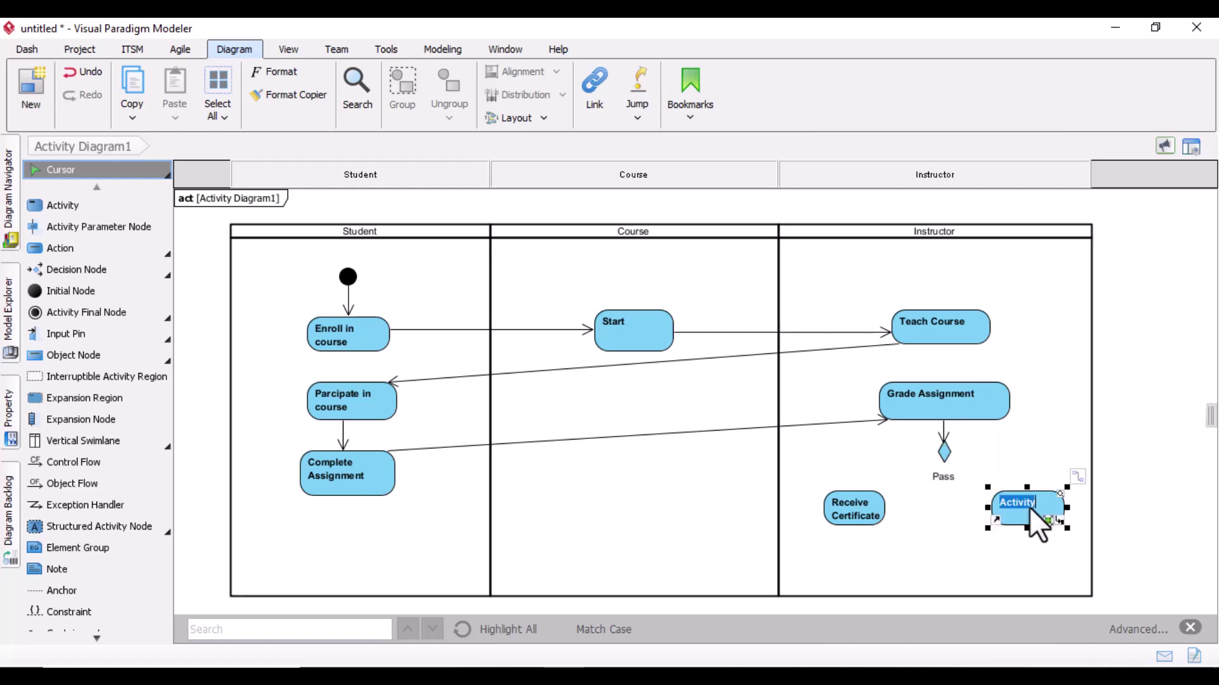
type("Retake cou")
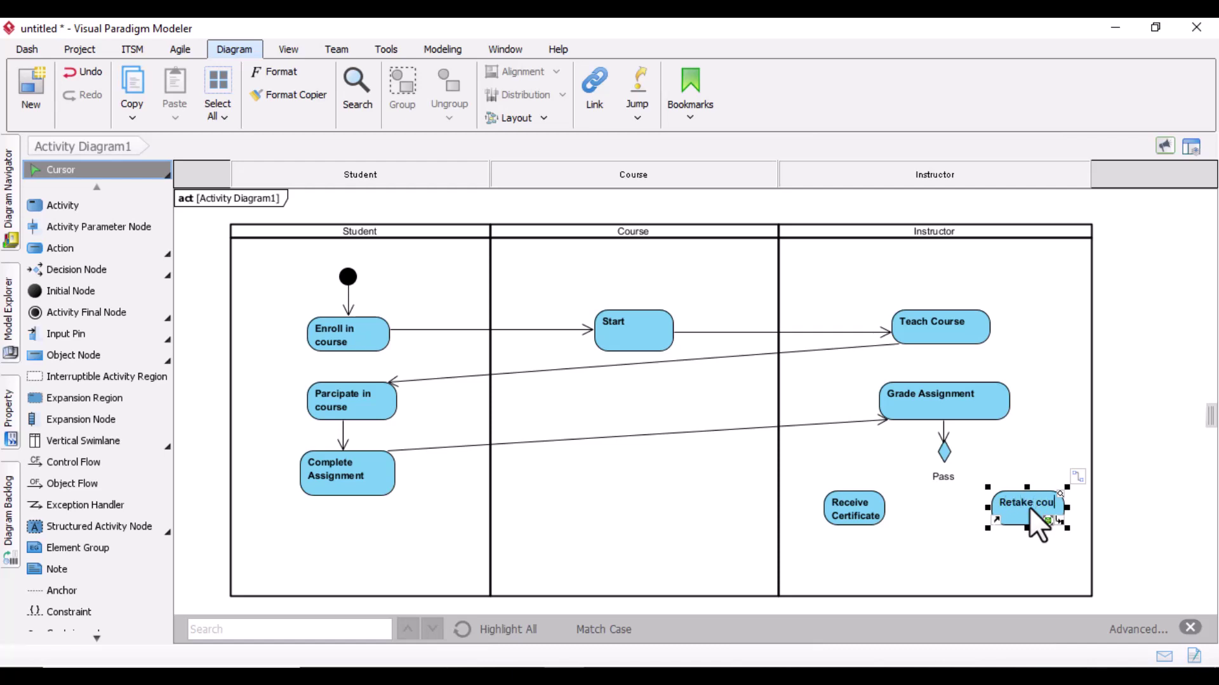
type("rse")
left_click(983, 569)
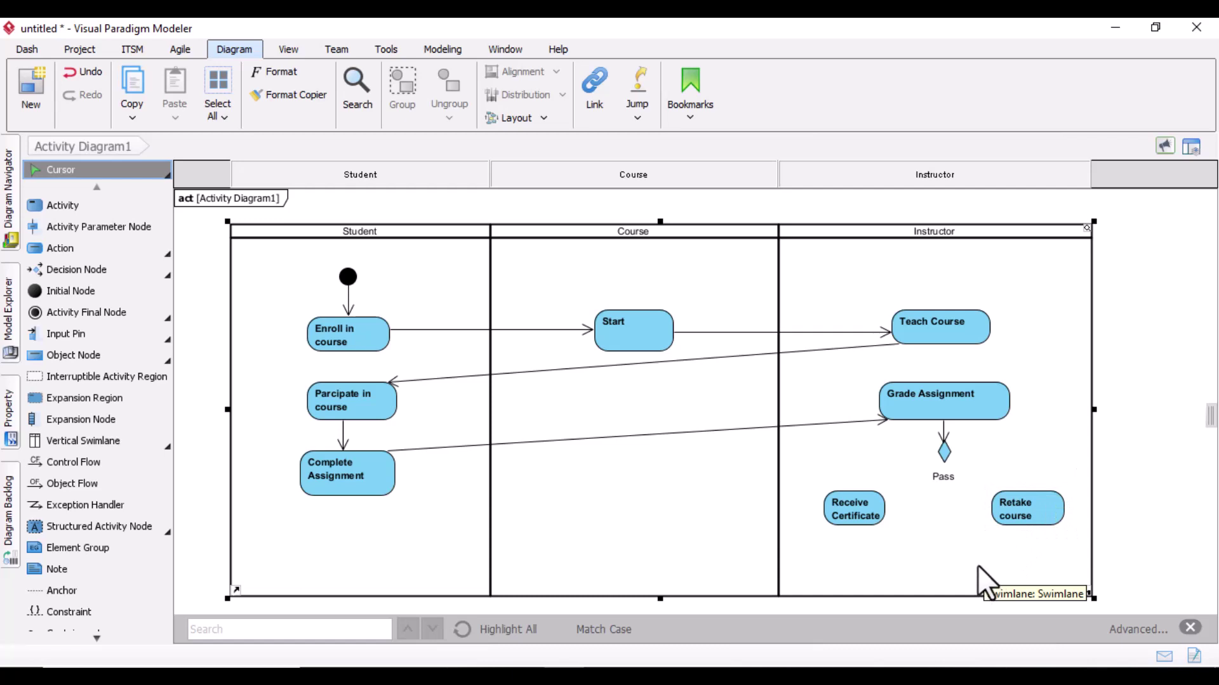
- Move "Receive Certificate" and "Retake course" closer together beneath the "Pass" decision node
left_click_drag(1031, 509, 1037, 505)
left_click_drag(868, 515, 885, 515)
left_click_drag(1041, 513, 1022, 509)
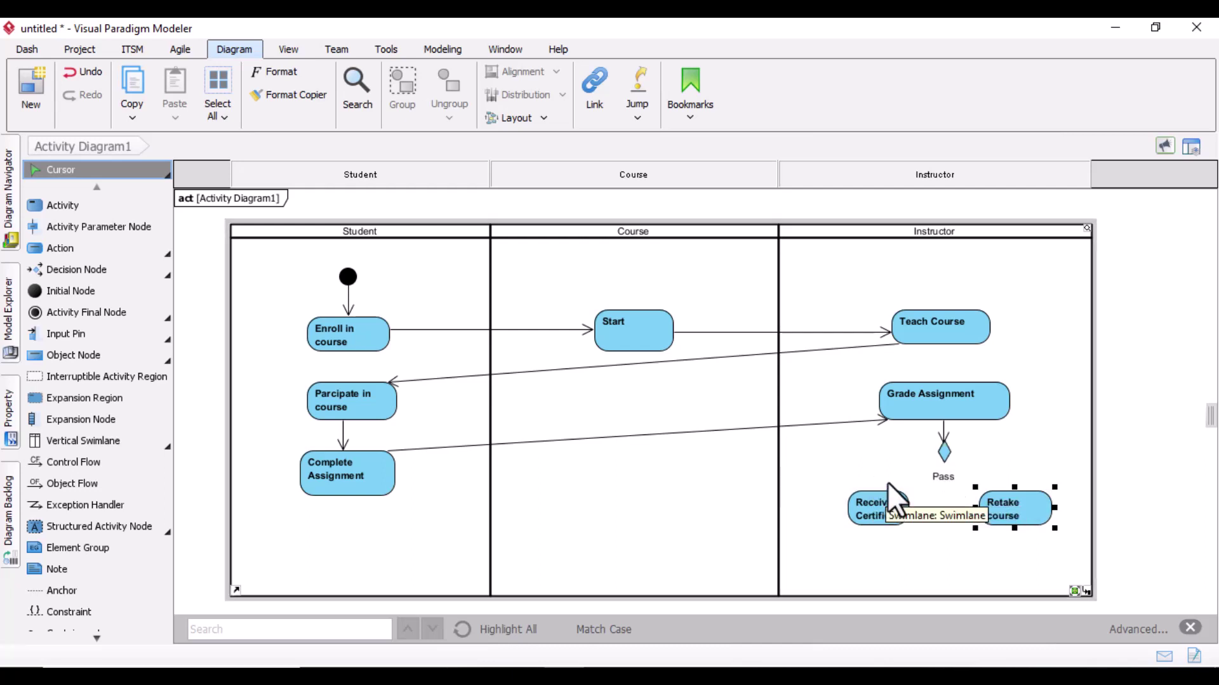
left_click(934, 477)
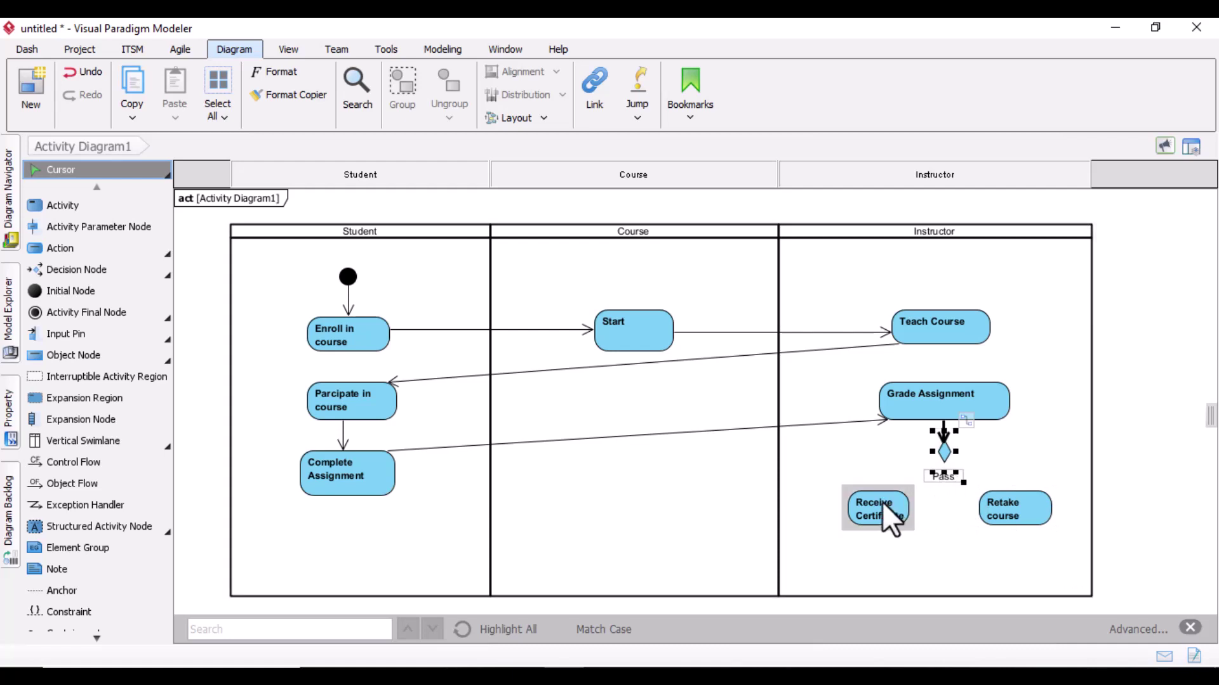
left_click(86, 462)
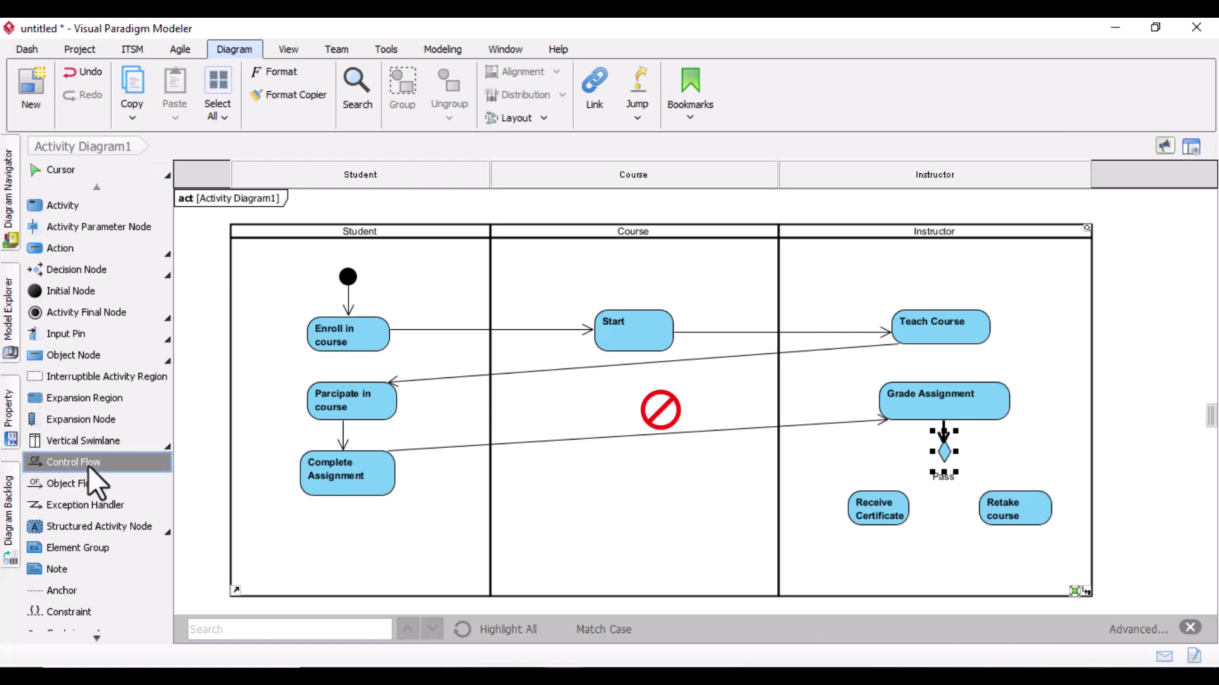
mouse_move(944, 478)
left_mouse_down()
mouse_move(936, 500)
mouse_move(944, 474)
left_mouse_up()
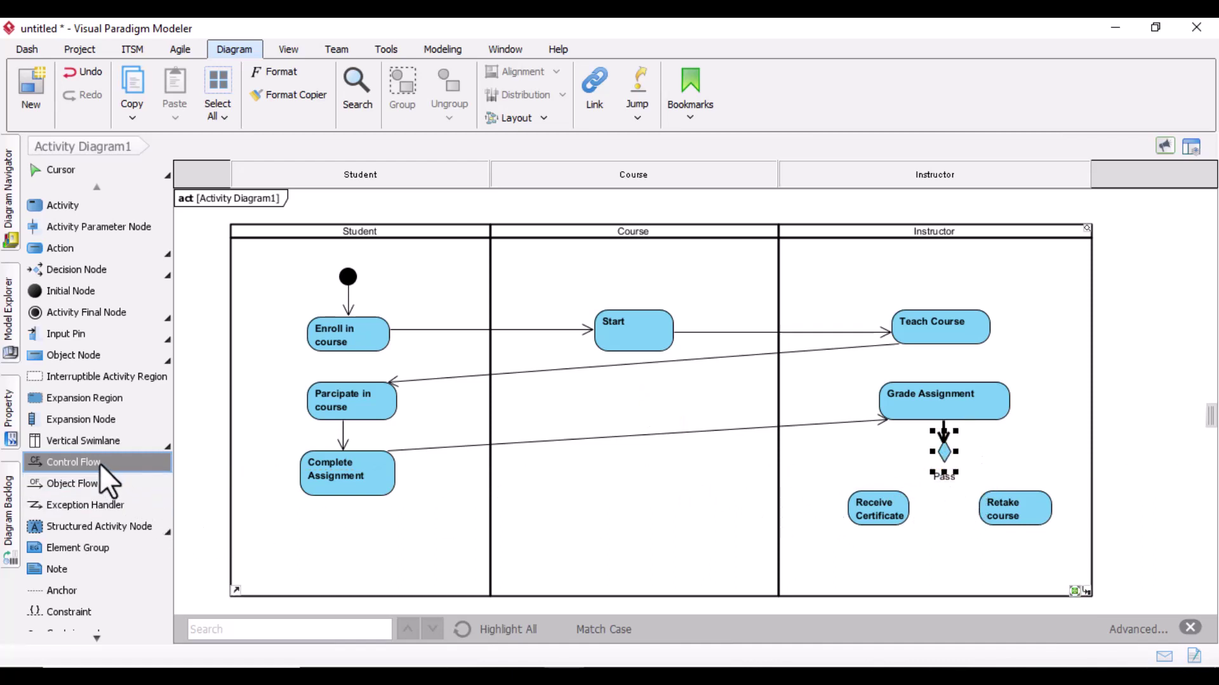
key("Escape")
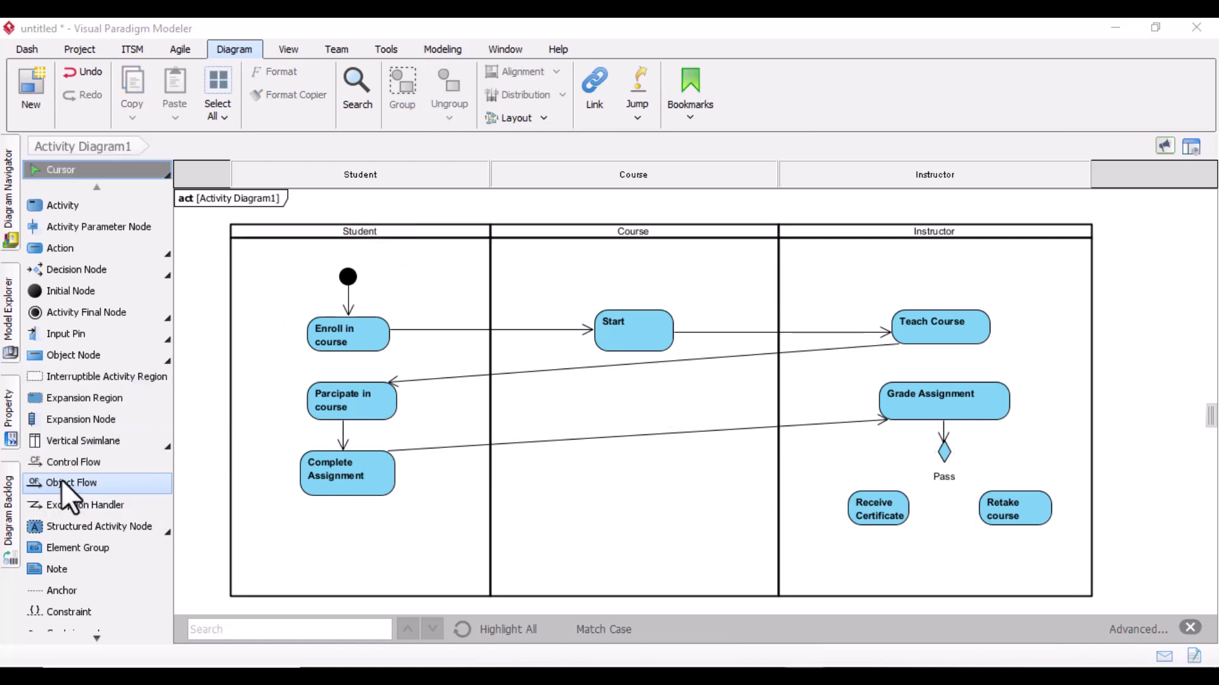
- Connect the "Pass" decision node to both "Receive Certificate" and "Retake course" with control flows
left_click(71, 463)
left_click_drag(949, 462, 897, 492)
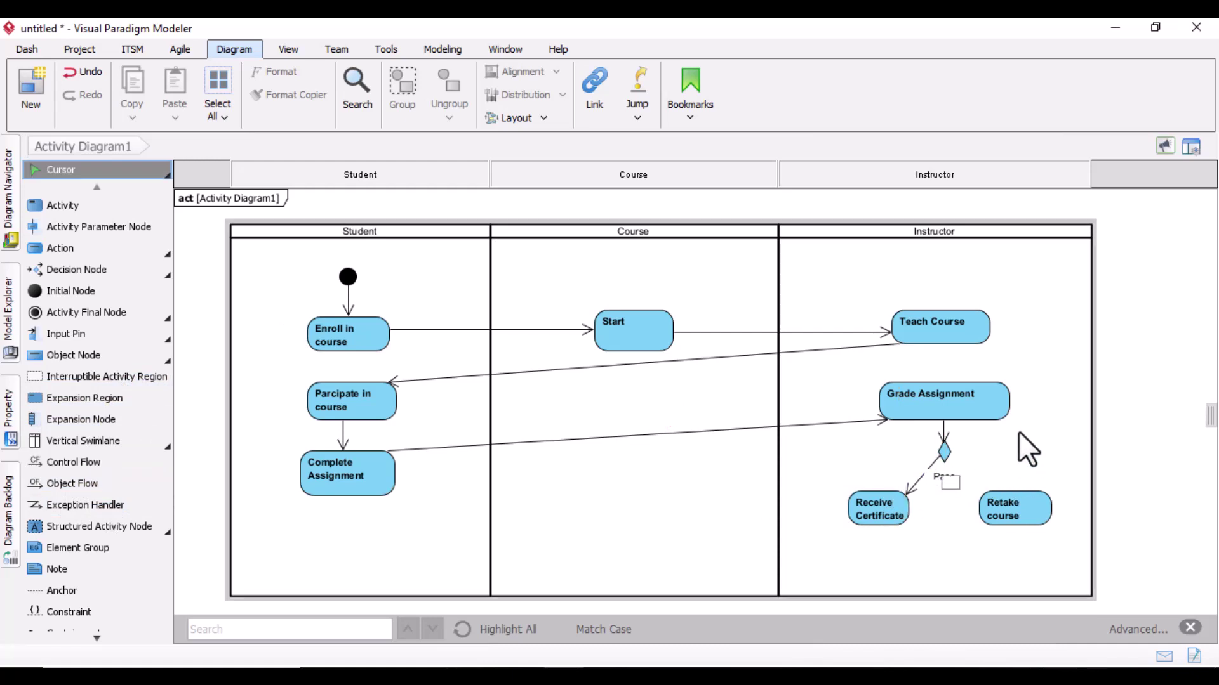
left_click(80, 463)
left_click_drag(944, 452, 989, 497)
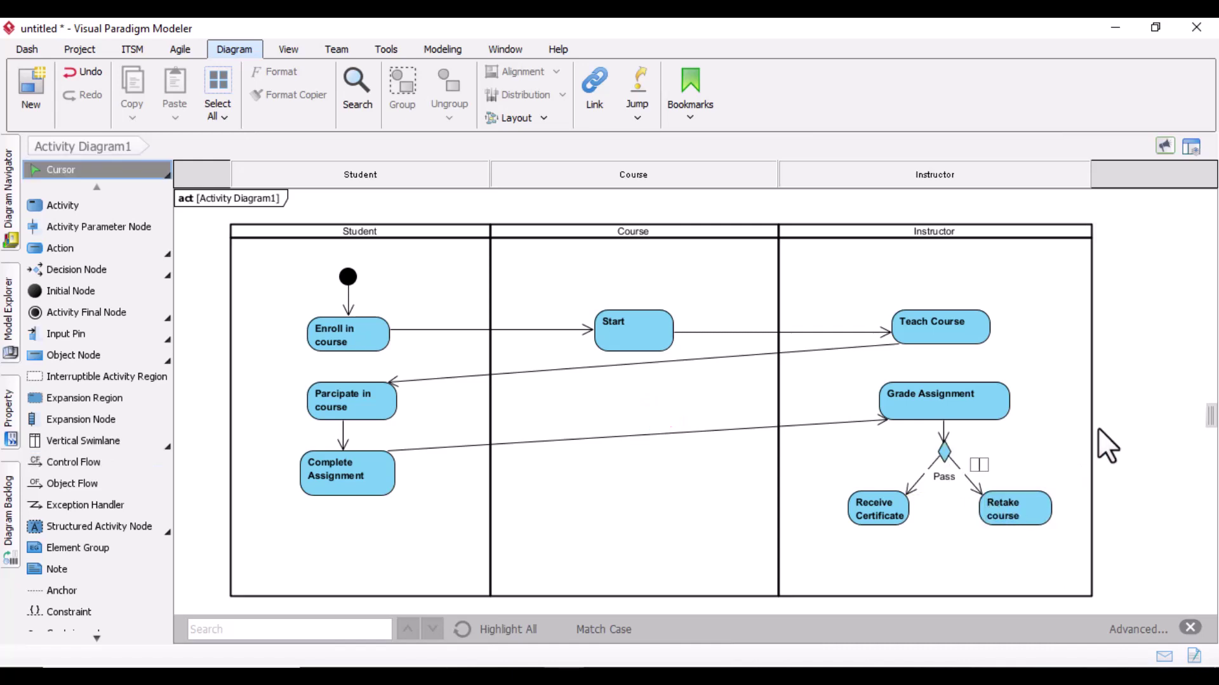
- Label the flow to "Retake course" as "no" and the flow to "Receive Certificate" as "yes", placing "yes" left of its arrow
type("no")
left_click(924, 471)
left_click(914, 486)
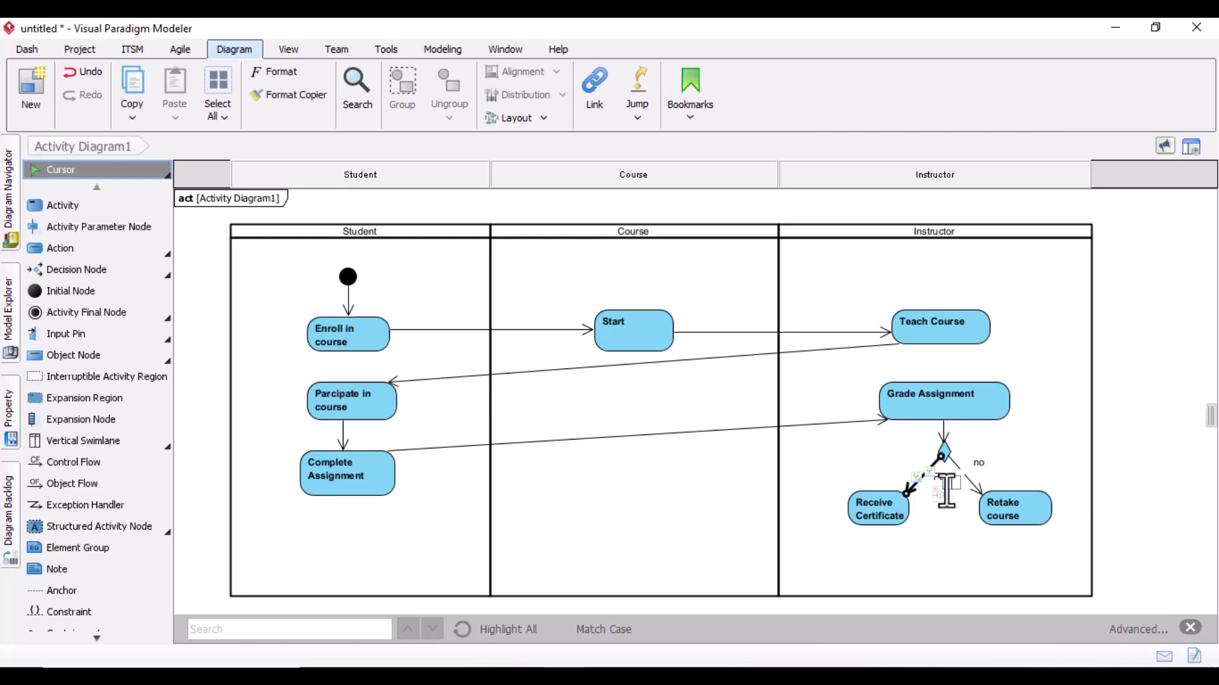
double_click(946, 489)
type("yes")
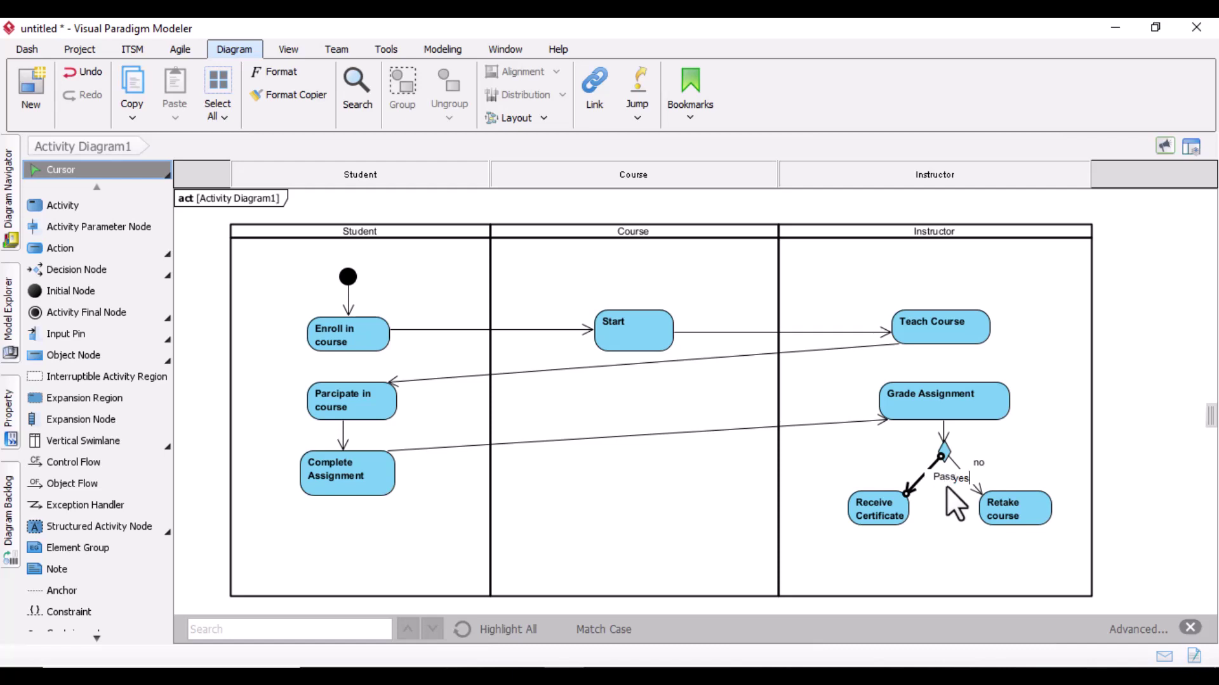
left_click(952, 498)
left_click(950, 491)
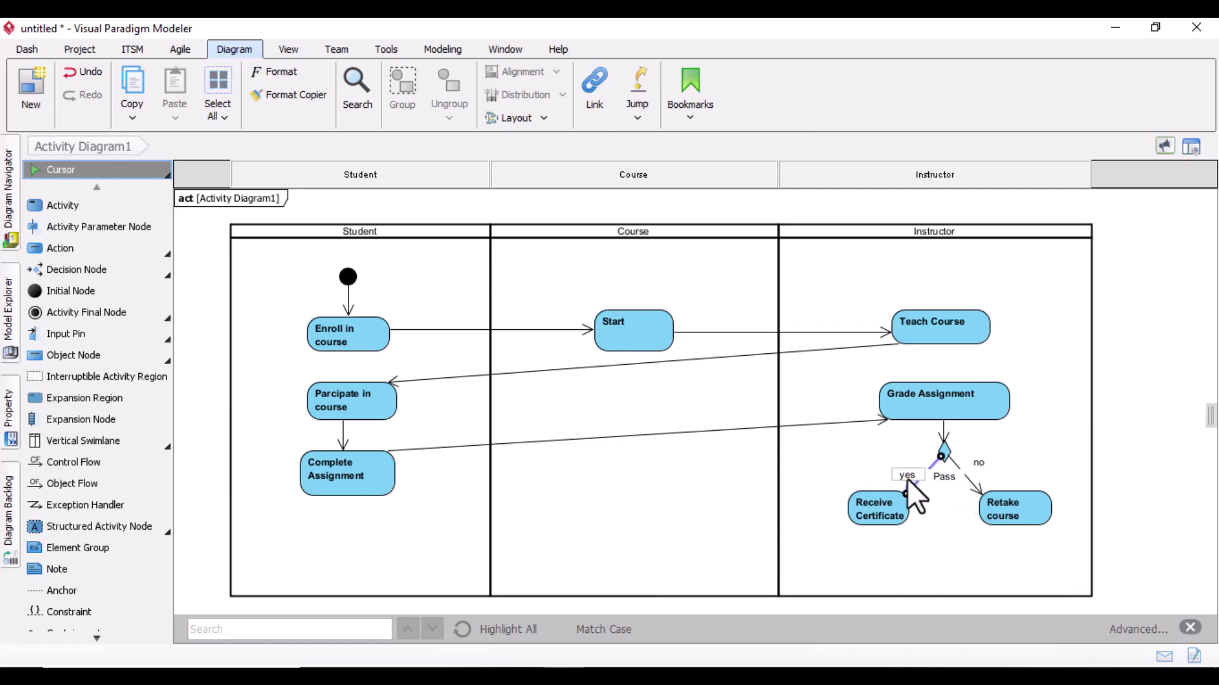
left_click(1059, 460)
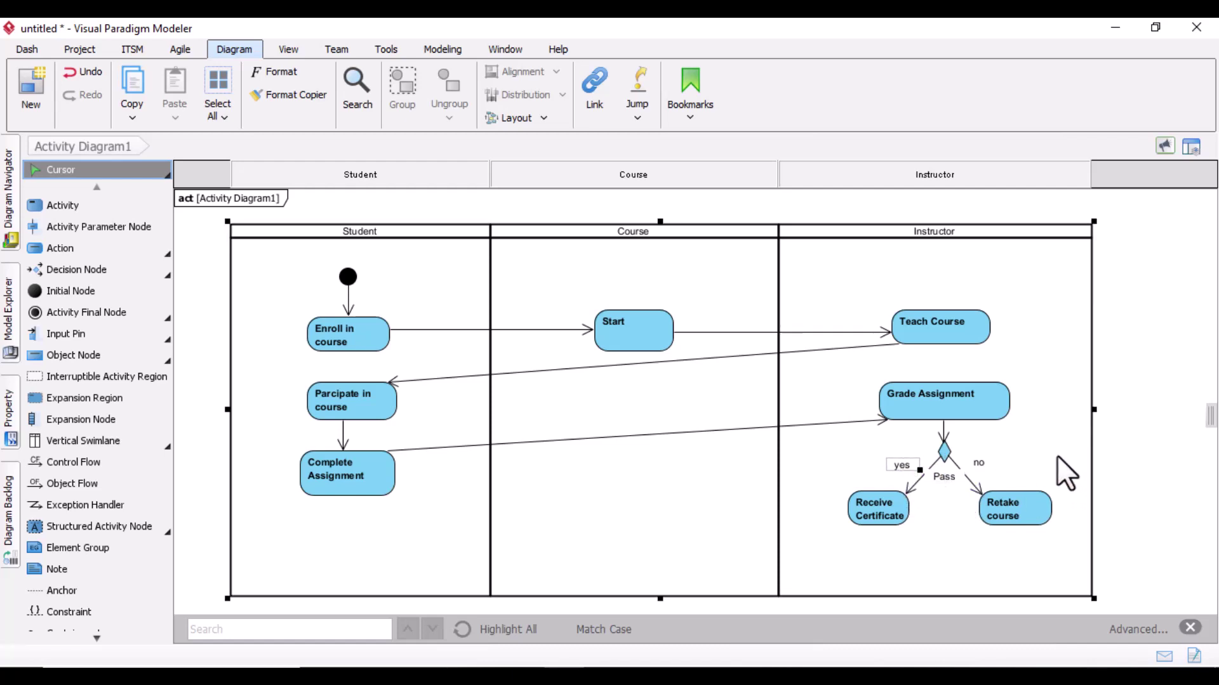